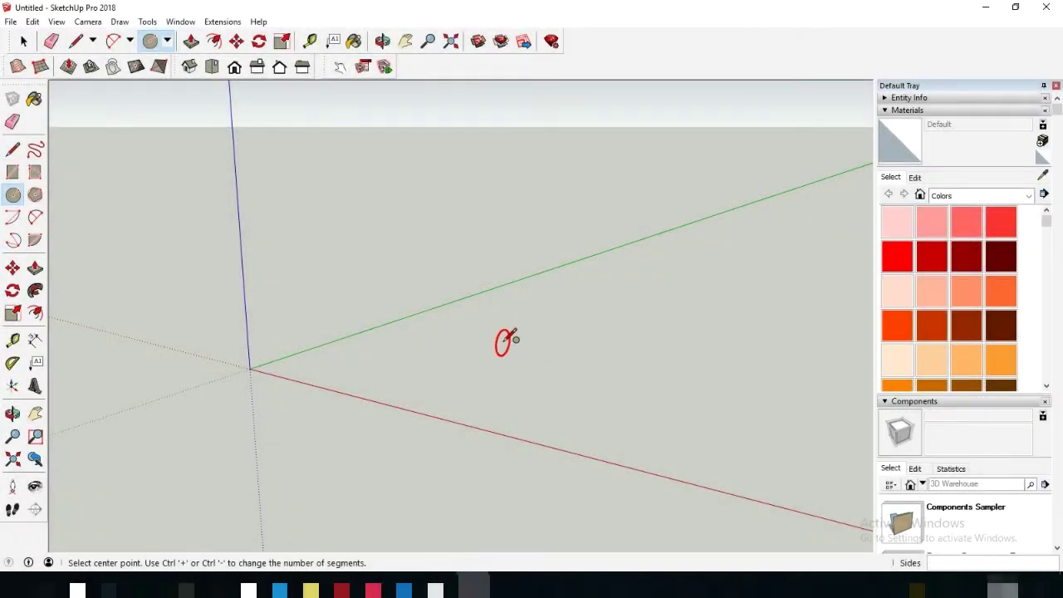
Draw a 400-radius circle and a concentric 380-radius circle inside it
scroll(507, 337, "up", 1)
left_click(437, 350)
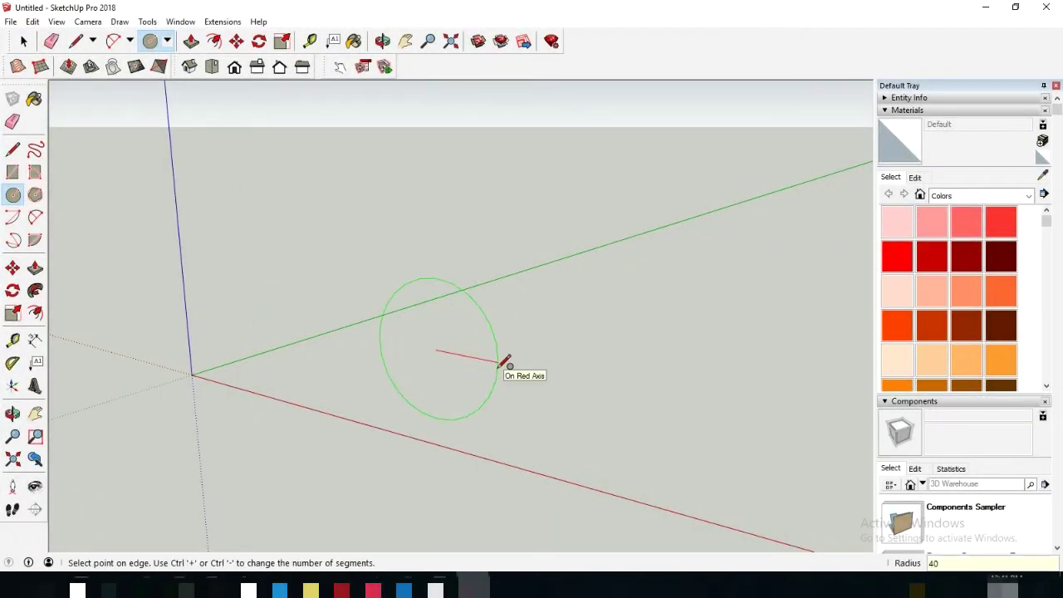
type("400")
key("Return")
scroll(448, 356, "up", 5)
left_click(399, 345)
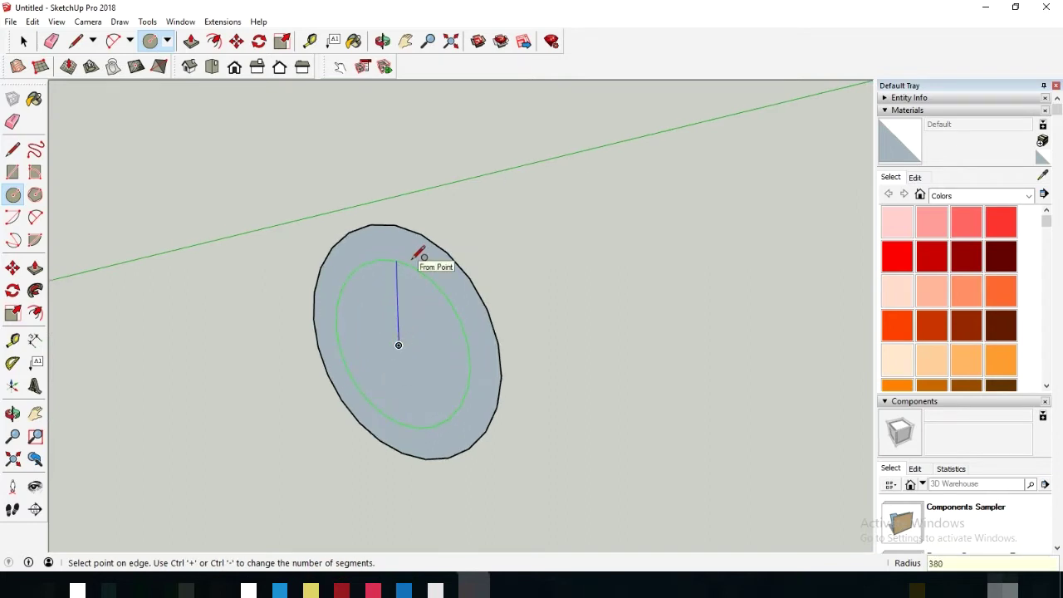
key("Return")
Draw a radial line from the circle's centre to its top edge
key("l")
left_click(397, 344)
scroll(427, 259, "up", 2)
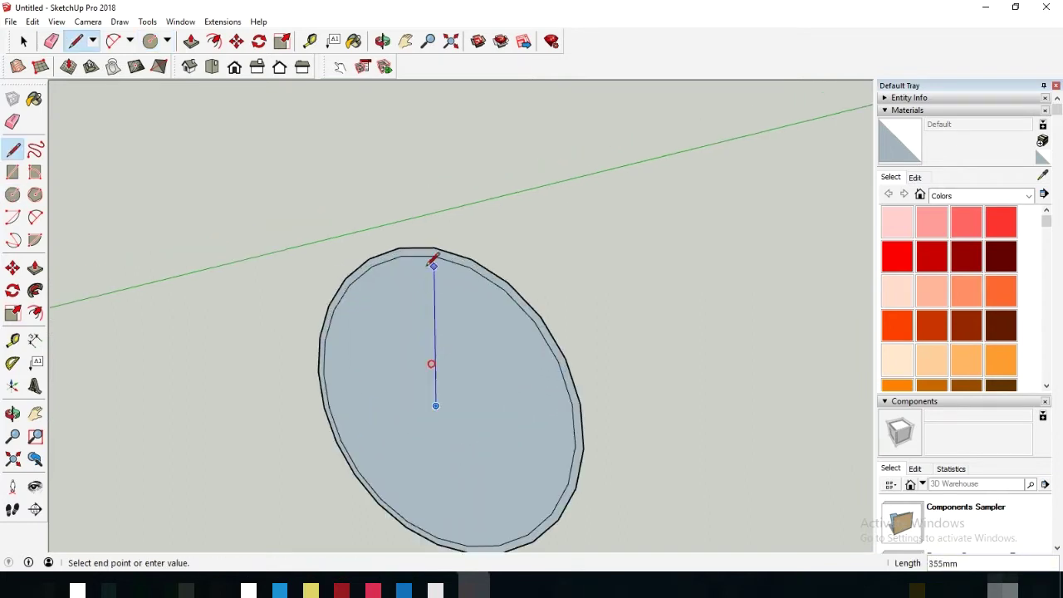
left_click(434, 247)
scroll(432, 247, "down", 1)
scroll(440, 316, "up", 2)
Add a third concentric circle on the same centre, then begin another line from the centre
key("c")
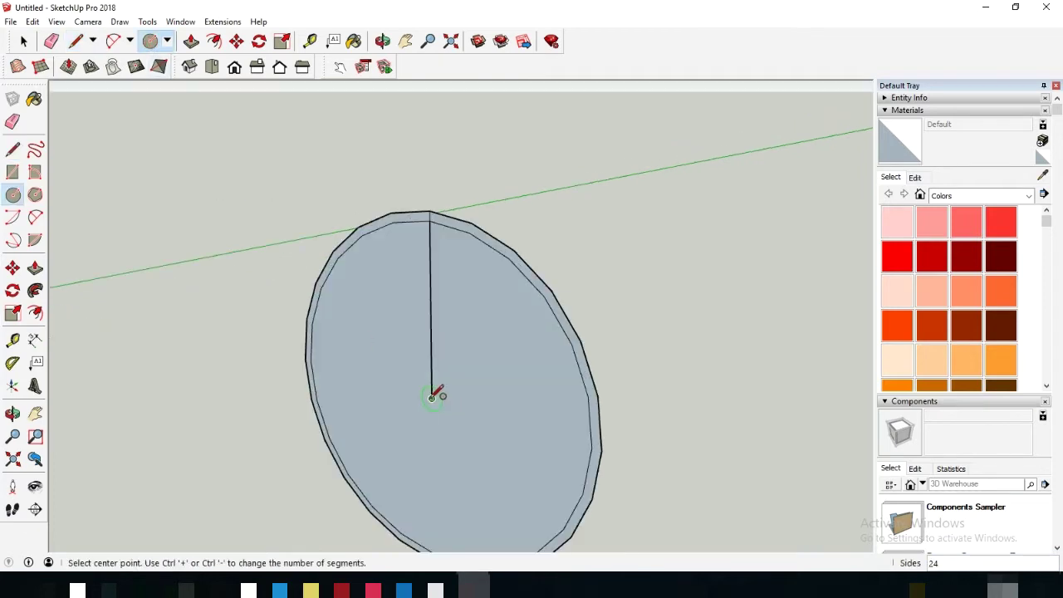
left_click(432, 397)
scroll(432, 242, "up", 1)
left_click(431, 242)
scroll(429, 240, "up", 1)
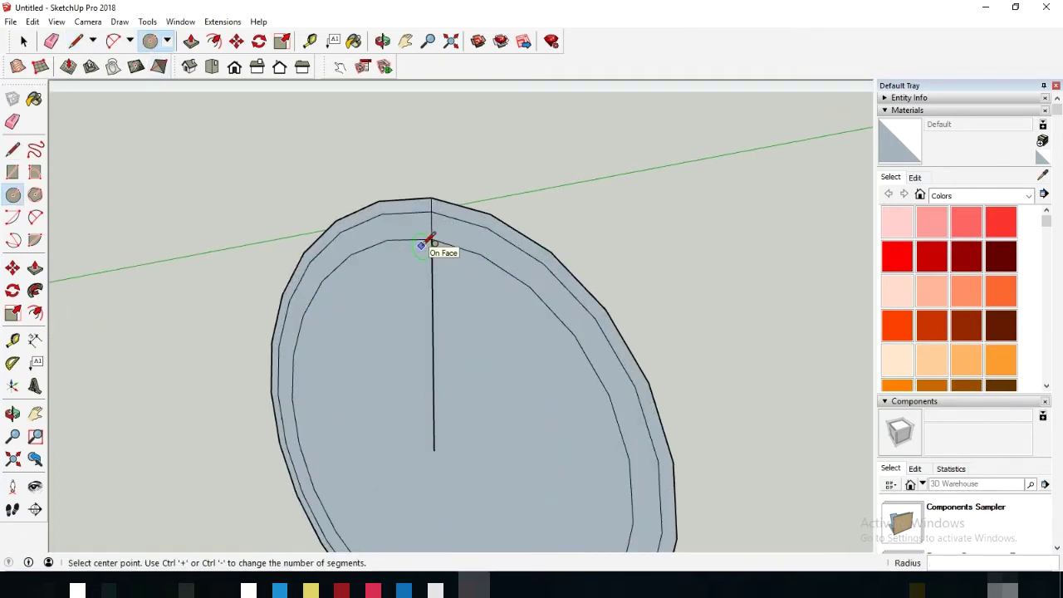
scroll(430, 243, "up", 1)
key("l")
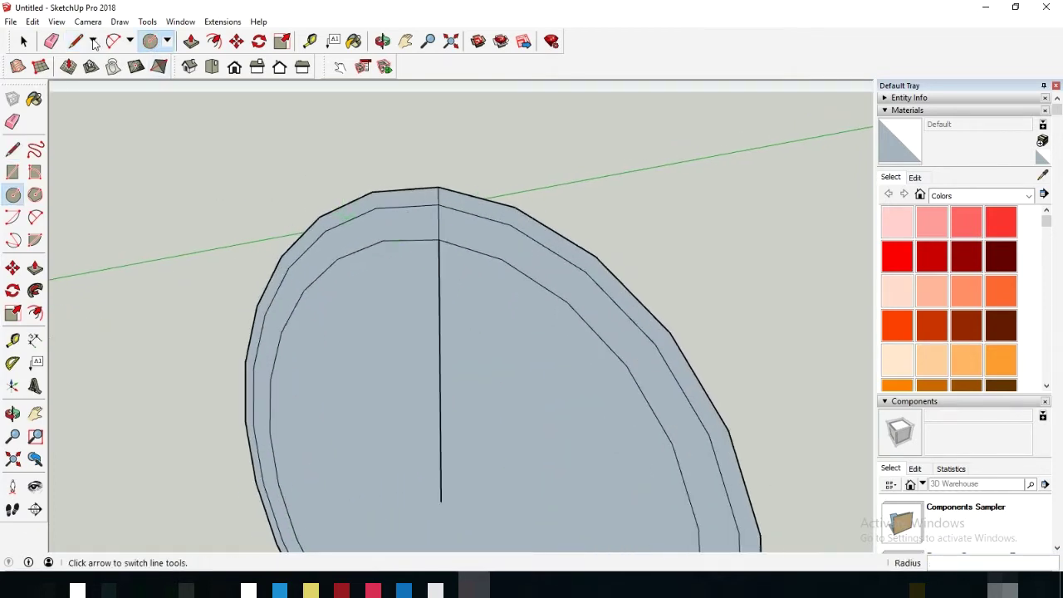
left_click(446, 467)
scroll(424, 241, "up", 1)
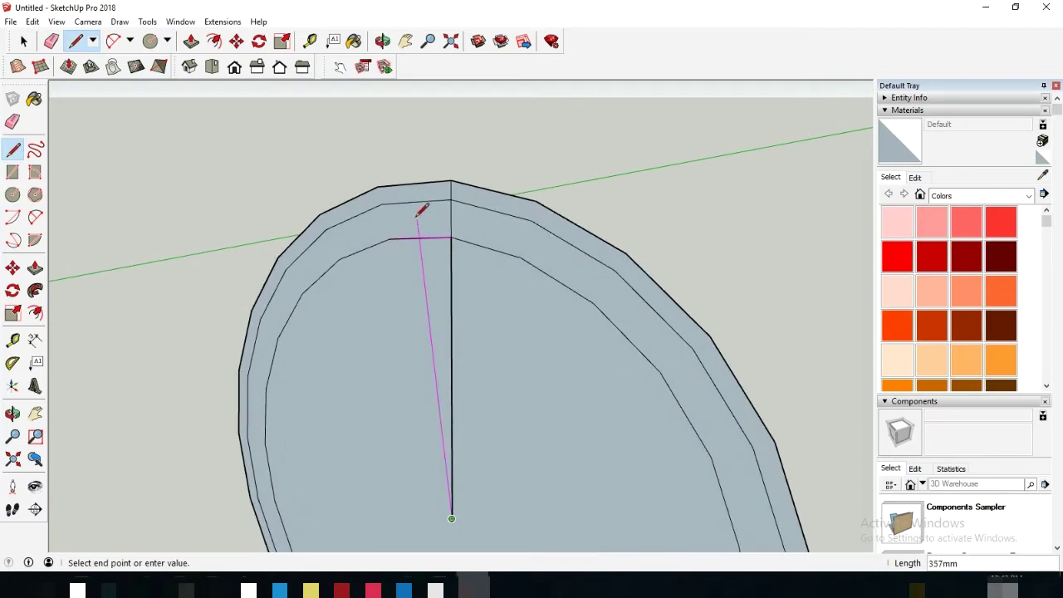
Fan several radial lines from the centre out to vertices on the outer rim
left_click(413, 182)
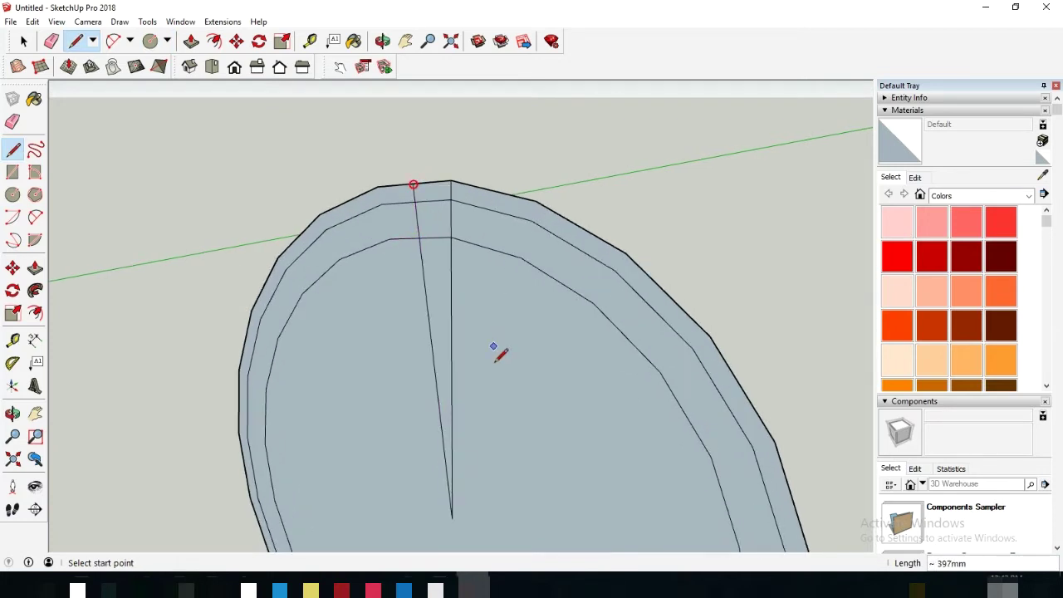
left_click(452, 517)
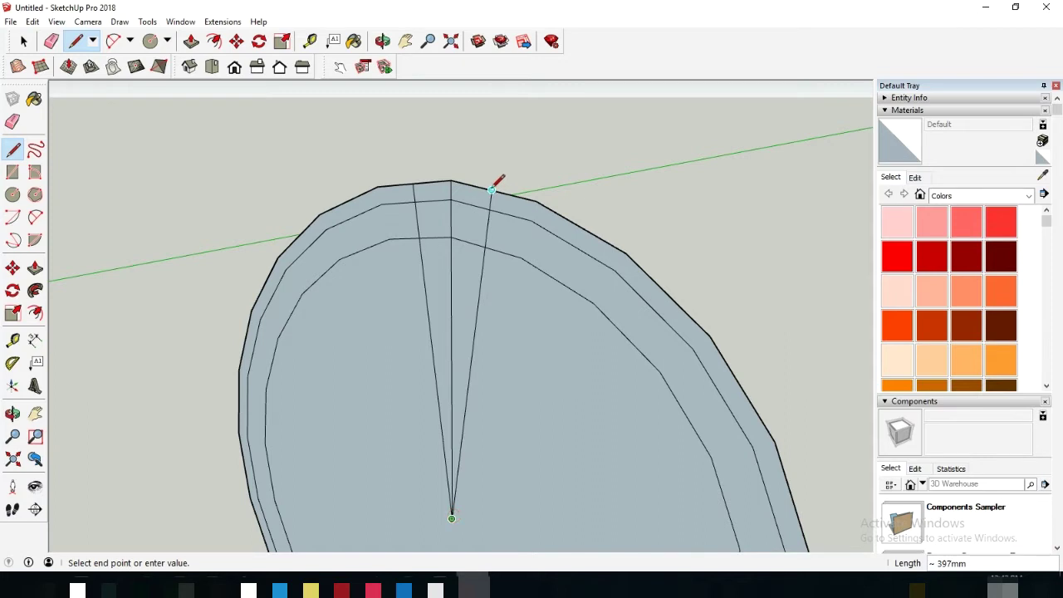
left_click(452, 516)
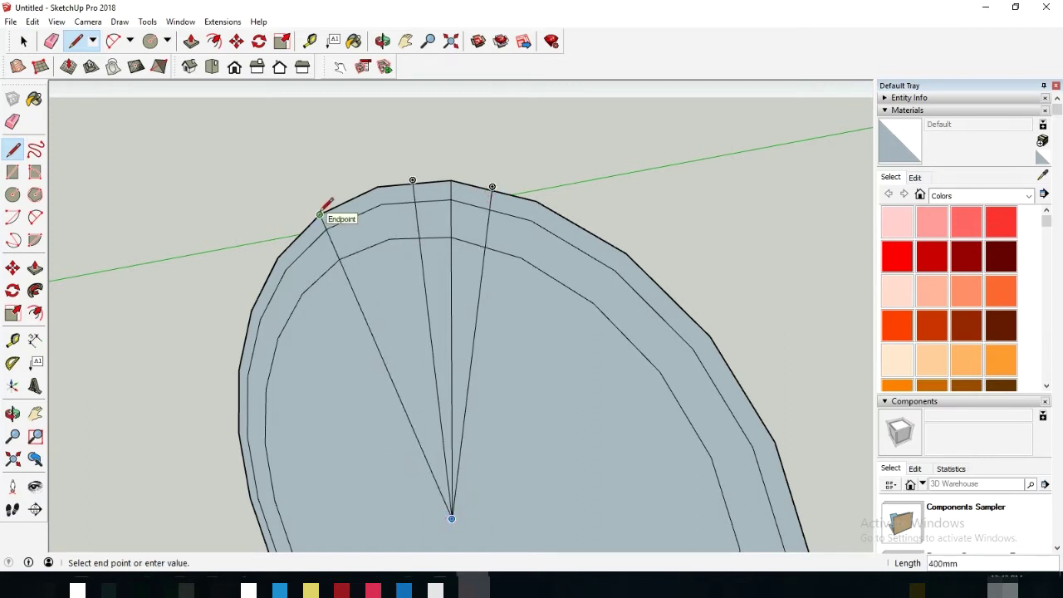
left_click(320, 214)
mouse_move(319, 215)
middle_mouse_down()
mouse_move(604, 391)
mouse_move(557, 469)
middle_mouse_up()
left_click(469, 522)
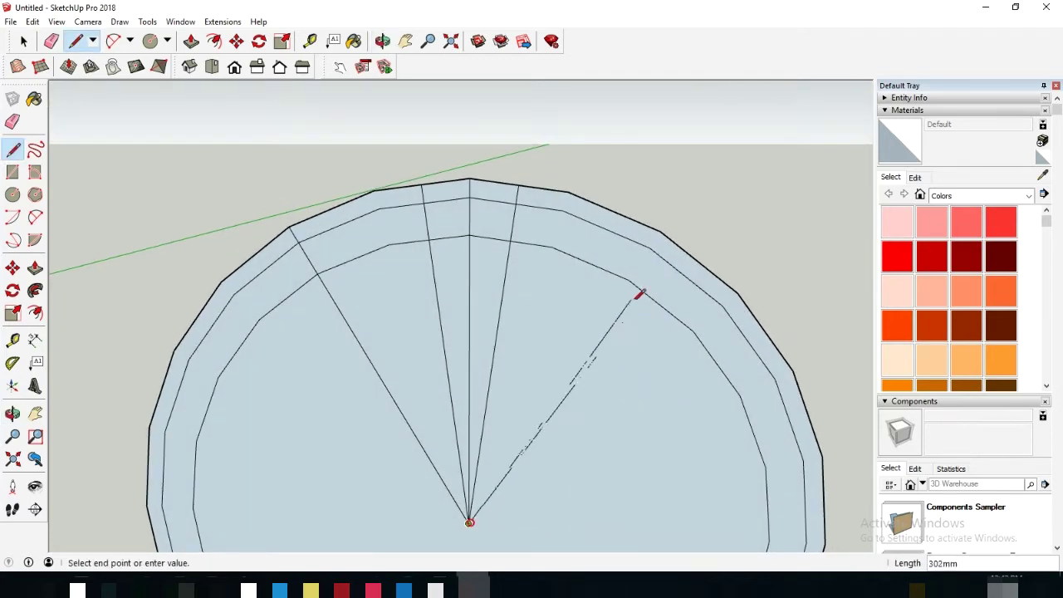
mouse_move(470, 369)
middle_mouse_down()
mouse_move(404, 458)
mouse_move(470, 499)
middle_mouse_up()
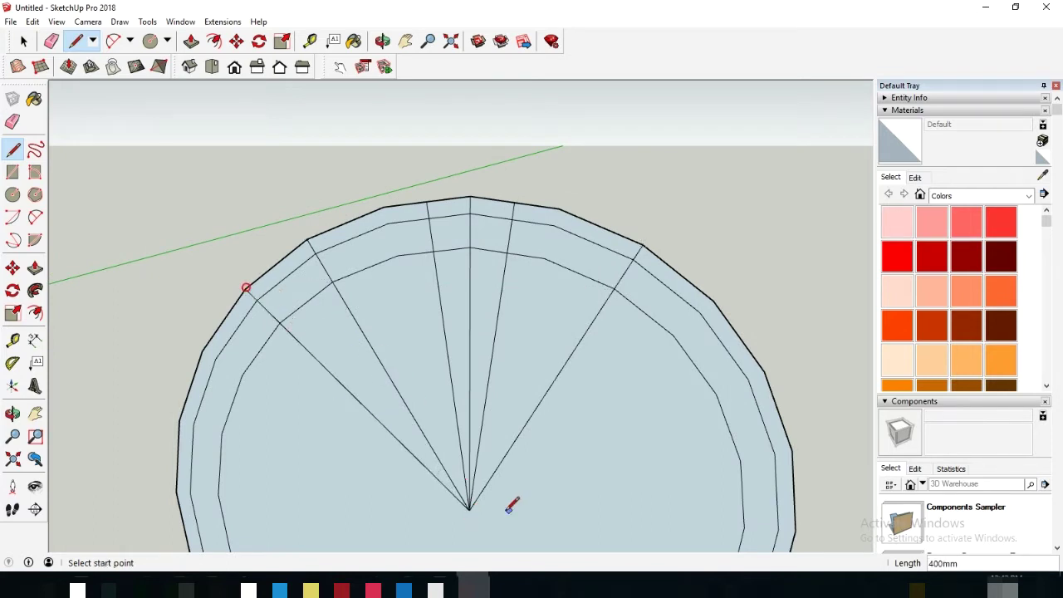
left_click(469, 509)
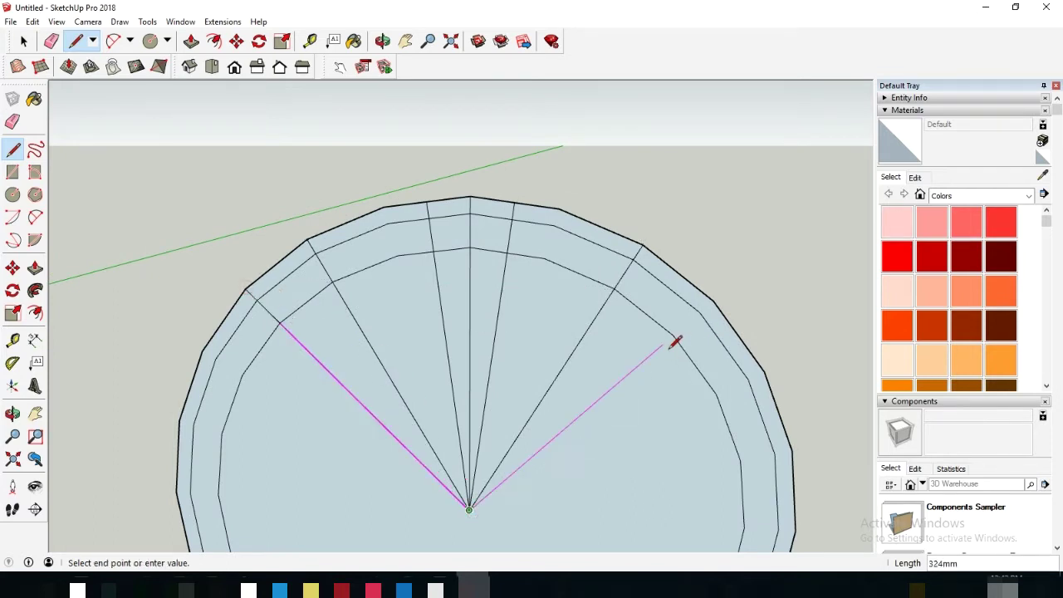
mouse_move(646, 356)
middle_mouse_down()
mouse_move(717, 308)
mouse_move(610, 387)
mouse_move(536, 373)
middle_mouse_up()
left_click(697, 290)
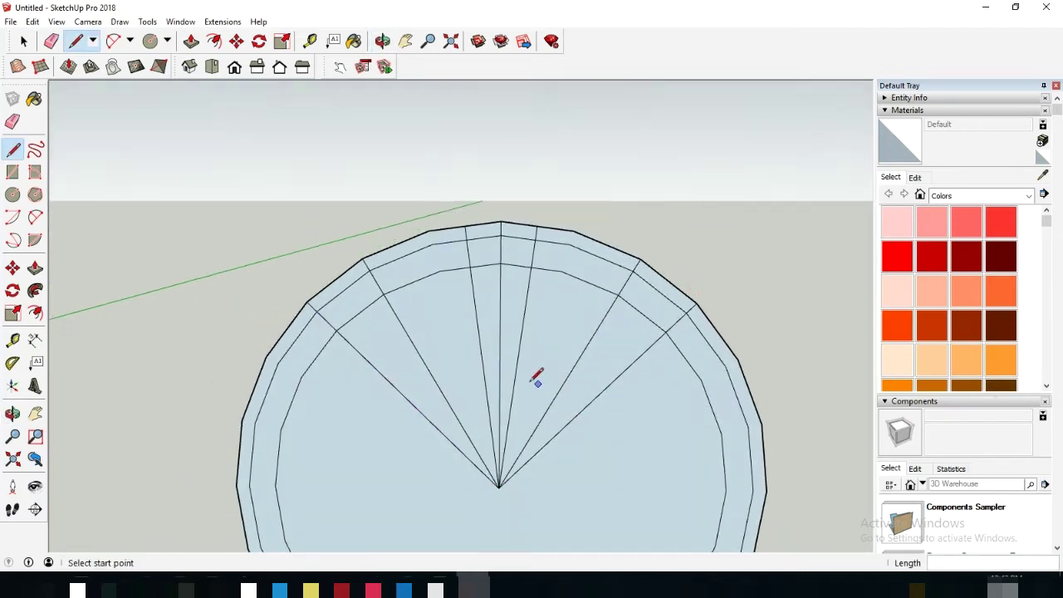
Erase outer rim edges between the teeth with the Eraser
left_click(52, 41)
scroll(494, 183, "up", 2)
scroll(517, 190, "up", 2)
scroll(396, 209, "up", 1)
left_click_drag(396, 209, 399, 207)
scroll(532, 199, "up", 1)
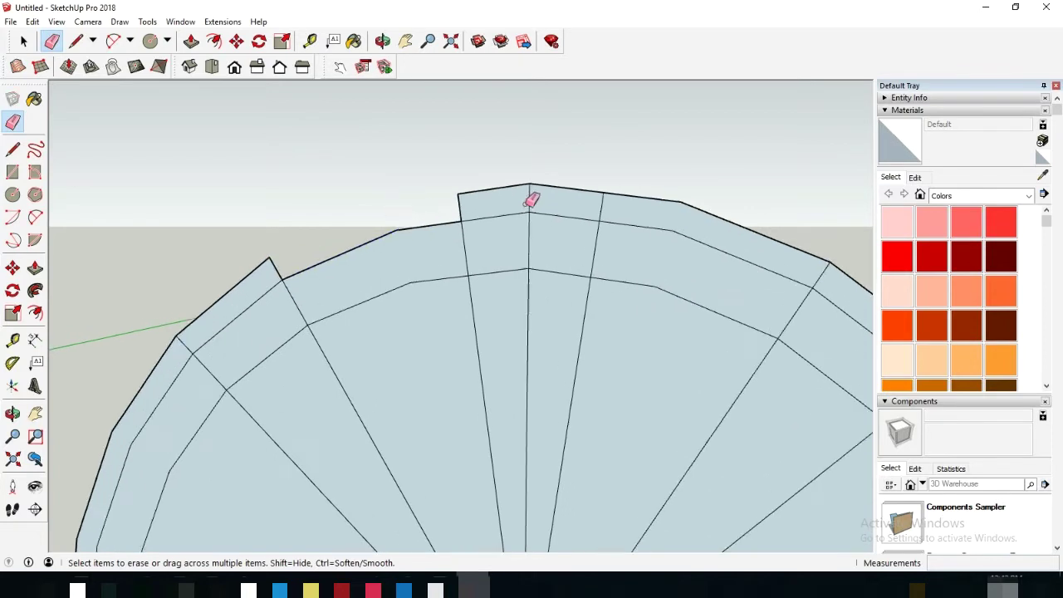
Erase the outer rim edges on the left so the teeth stand apart
scroll(522, 193, "down", 3)
scroll(280, 316, "up", 1)
left_click_drag(280, 316, 280, 277)
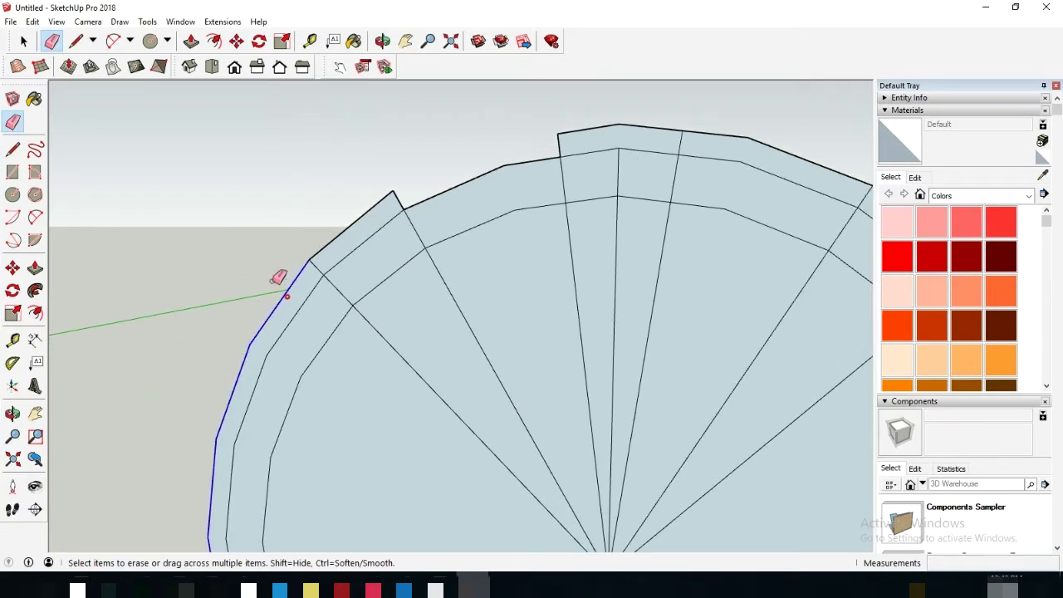
scroll(241, 359, "down", 1)
scroll(304, 384, "down", 1)
scroll(770, 278, "up", 1)
scroll(760, 280, "down", 1)
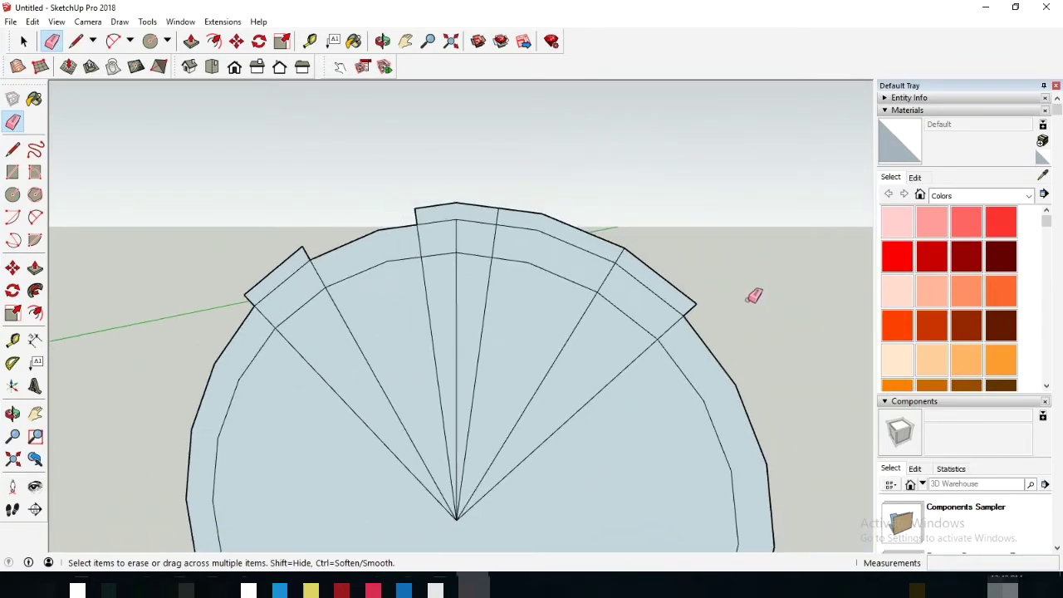
scroll(619, 238, "up", 1)
scroll(601, 228, "down", 2)
Select the left tooth face
left_click(23, 40)
scroll(308, 343, "up", 1)
scroll(311, 332, "up", 1)
left_click(324, 312)
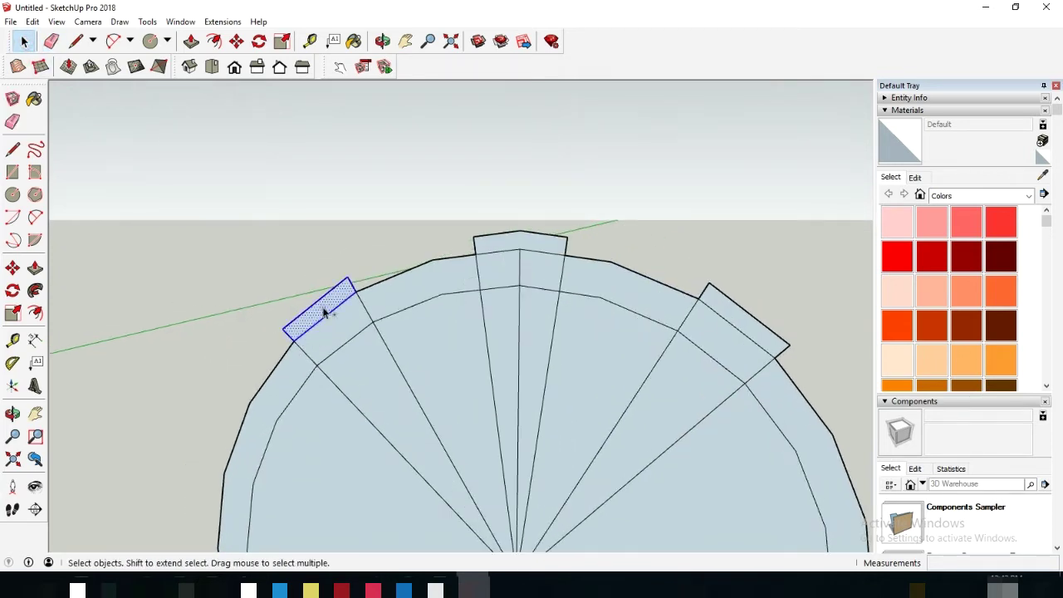
Add the top and right teeth to the selection and rotate-copy them 180° about the centre
left_click(529, 245, "shift")
left_click(747, 325, "shift")
scroll(748, 325, "down", 2)
scroll(706, 382, "down", 1)
left_click(259, 41)
scroll(507, 397, "up", 1)
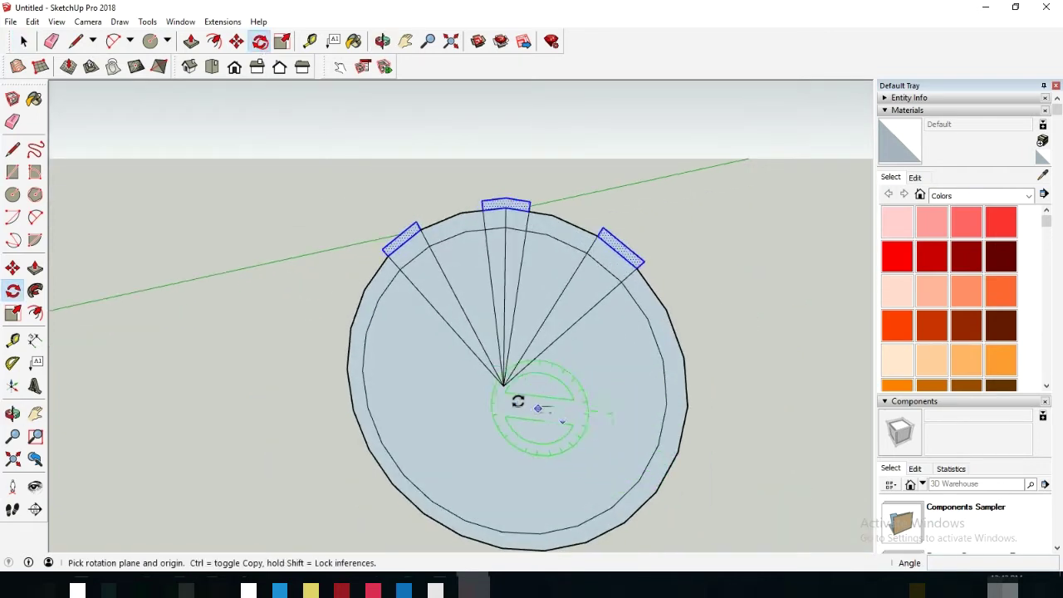
left_click(504, 386)
scroll(505, 387, "down", 1)
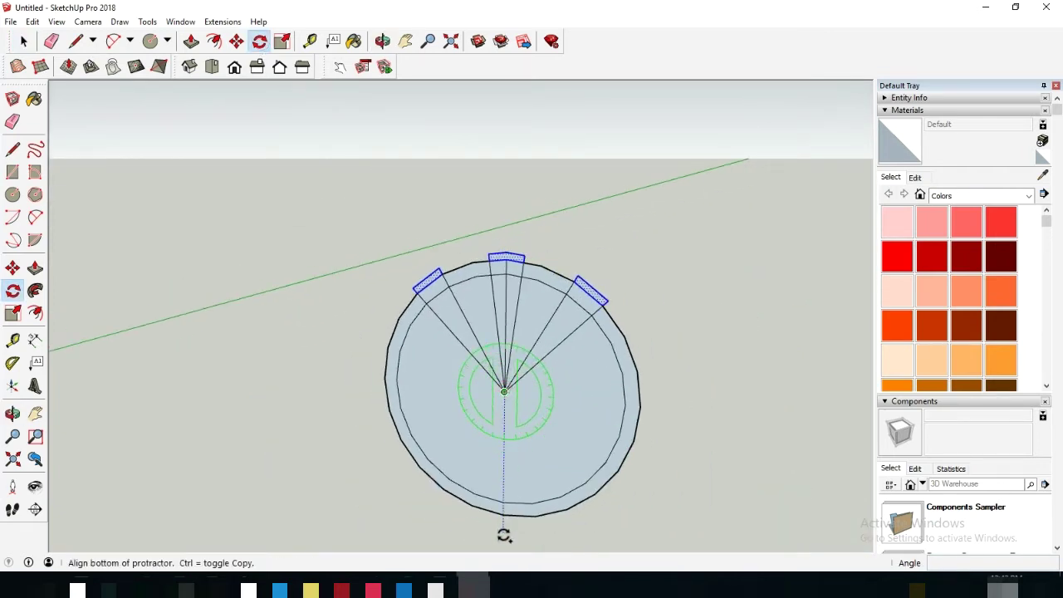
left_click(594, 401)
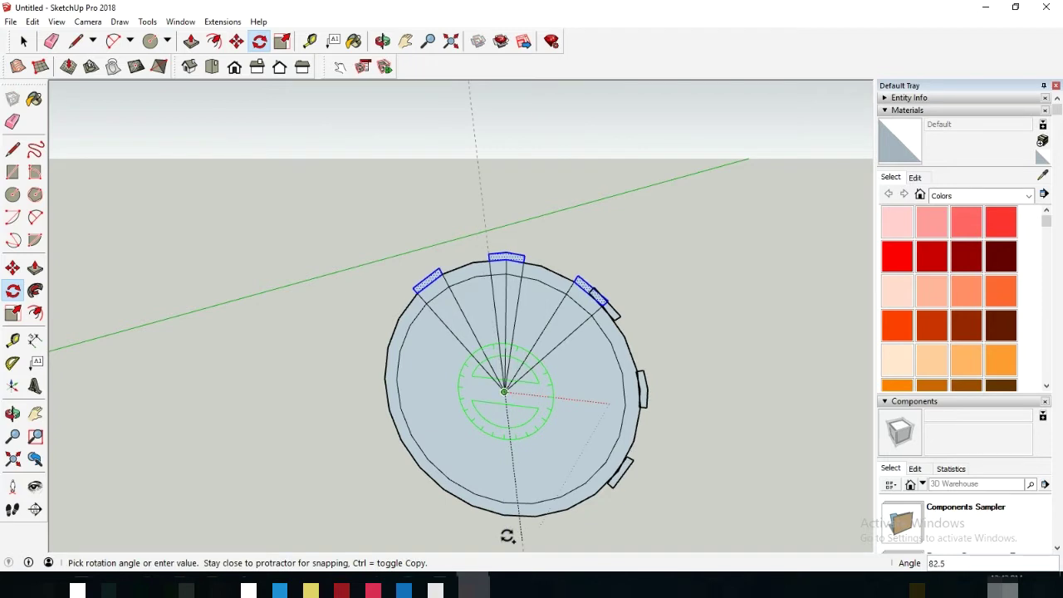
left_click(344, 372)
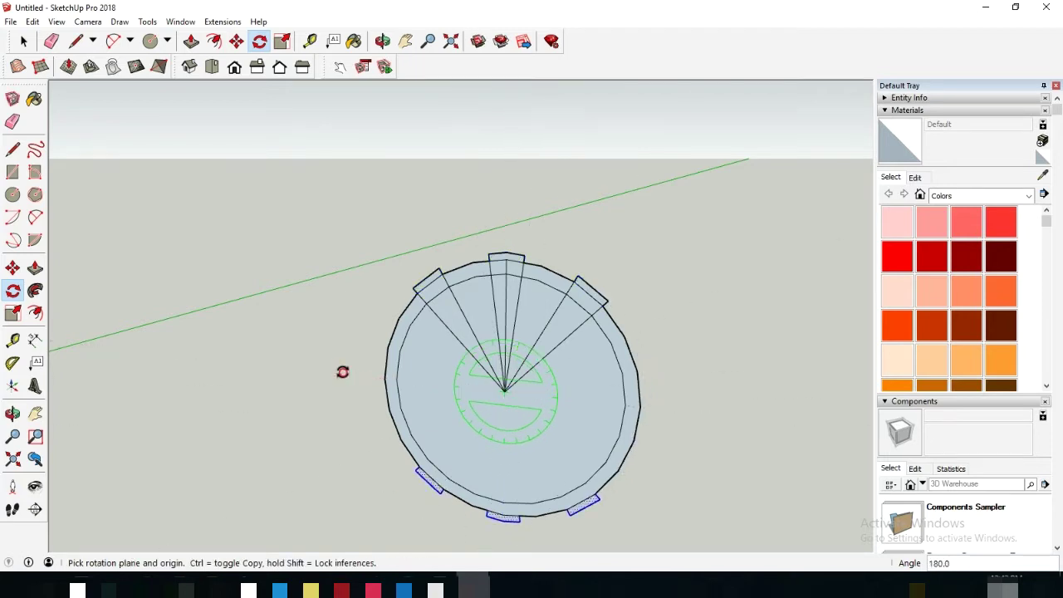
middle_click_drag(491, 474, 677, 384)
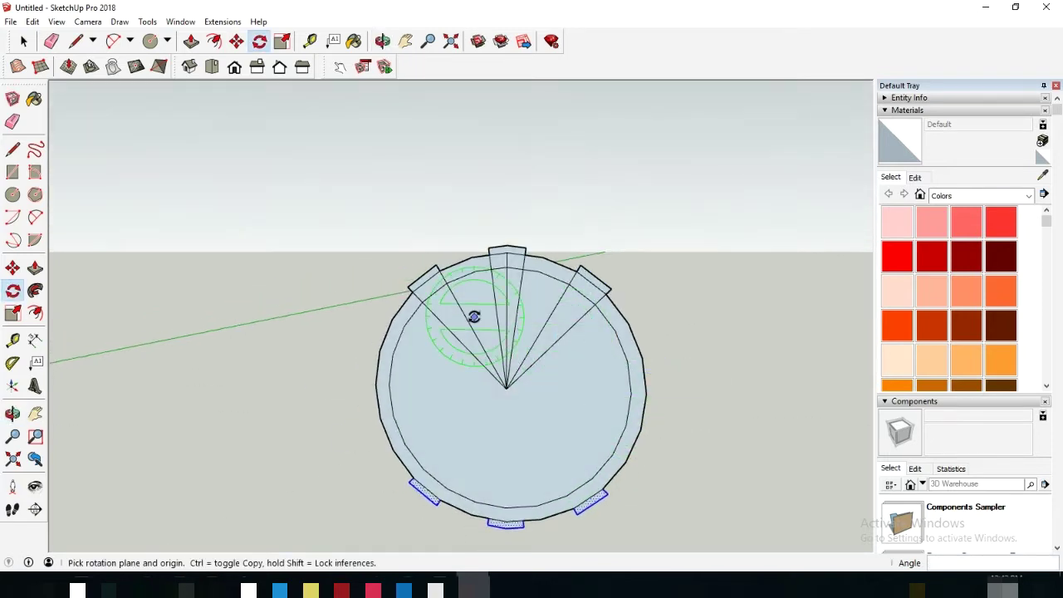
Select the upper-right tooth and rotate-copy it 45° about the gear's centre
left_click(24, 42)
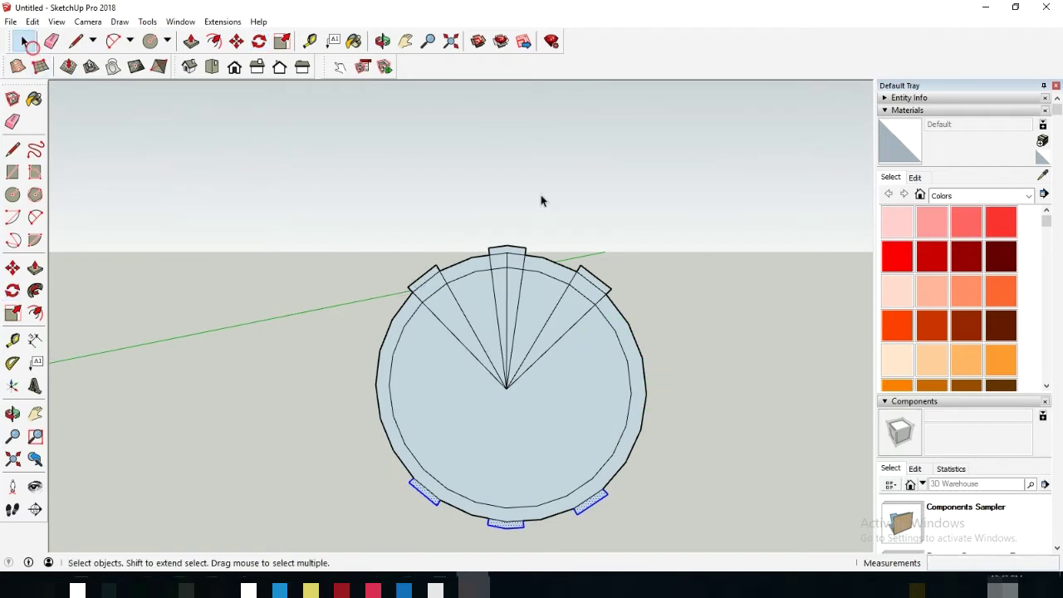
middle_click_drag(541, 198, 612, 310)
left_click(601, 282)
scroll(715, 304, "down", 3)
middle_click_drag(726, 392, 631, 274)
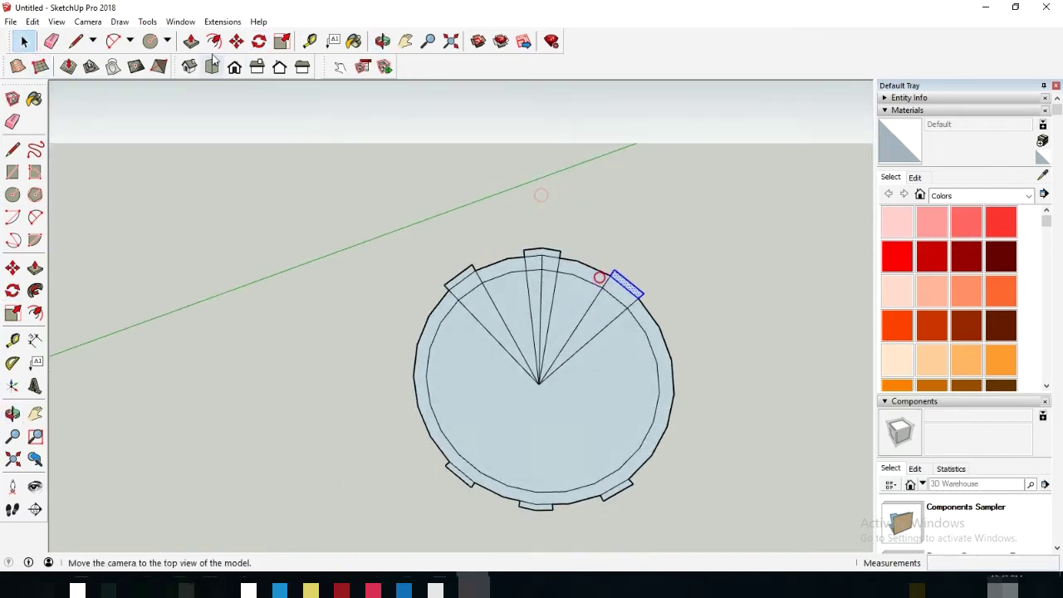
left_click(259, 42)
left_click(539, 385)
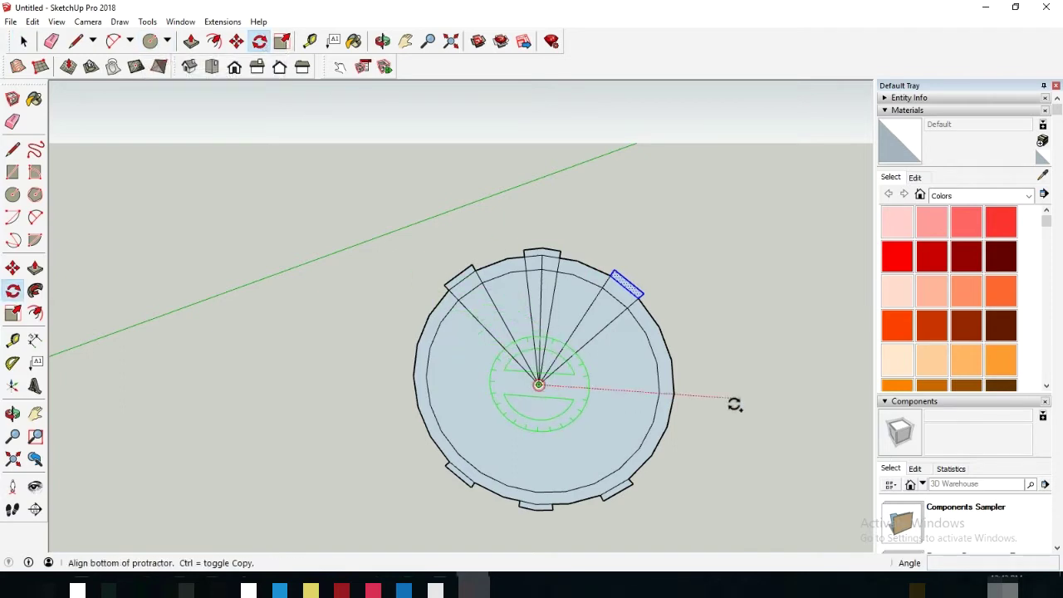
left_click(776, 433)
type("45")
key("Return")
Rotate-copy a tooth about the centre onto the left side of the rim
middle_click_drag(776, 432, 724, 527)
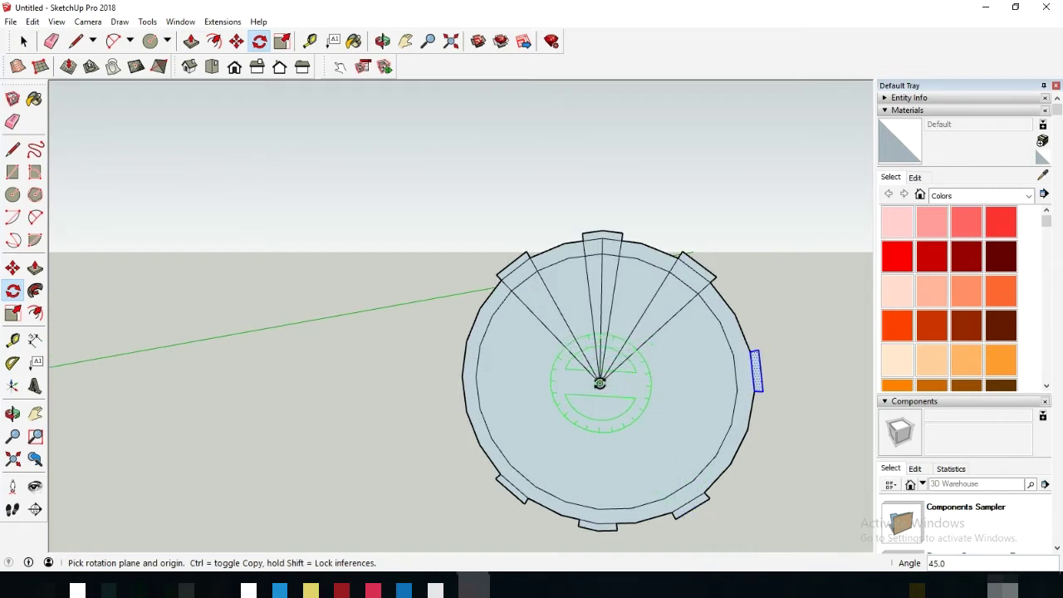
left_click(600, 383)
left_click(380, 406)
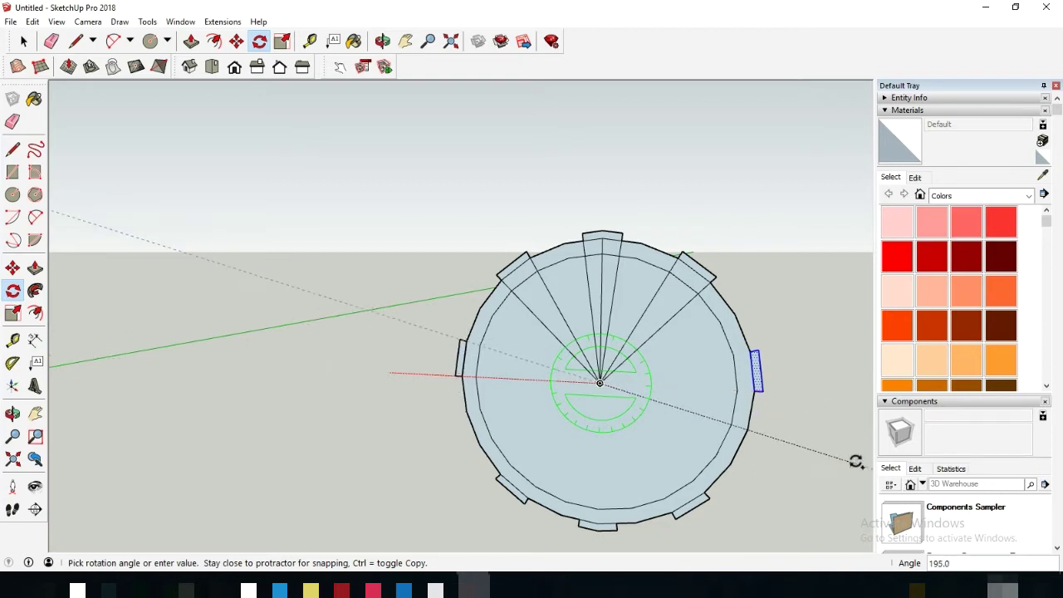
left_click(857, 462)
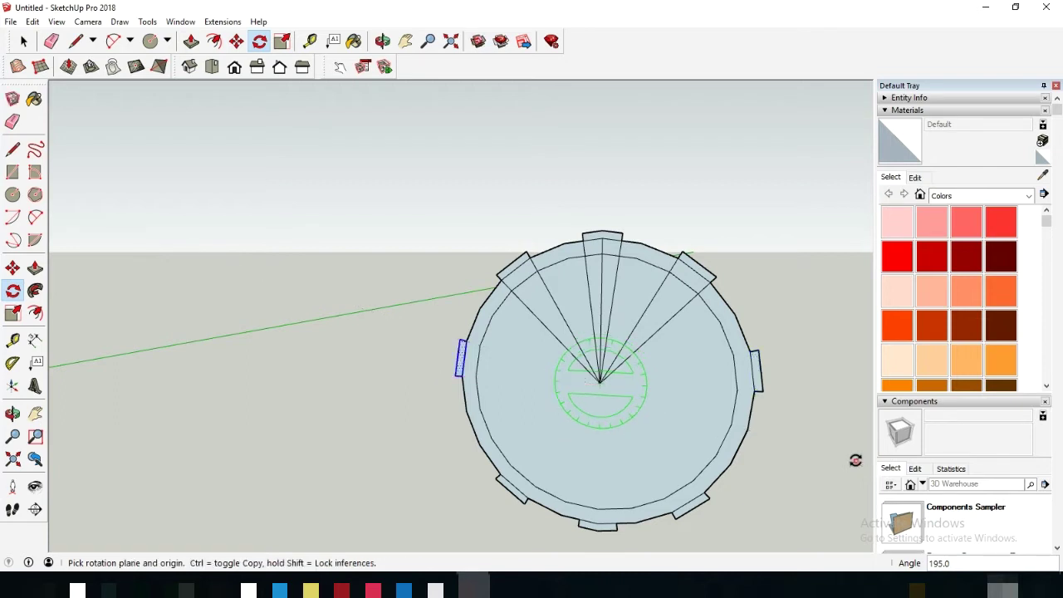
left_click(51, 42)
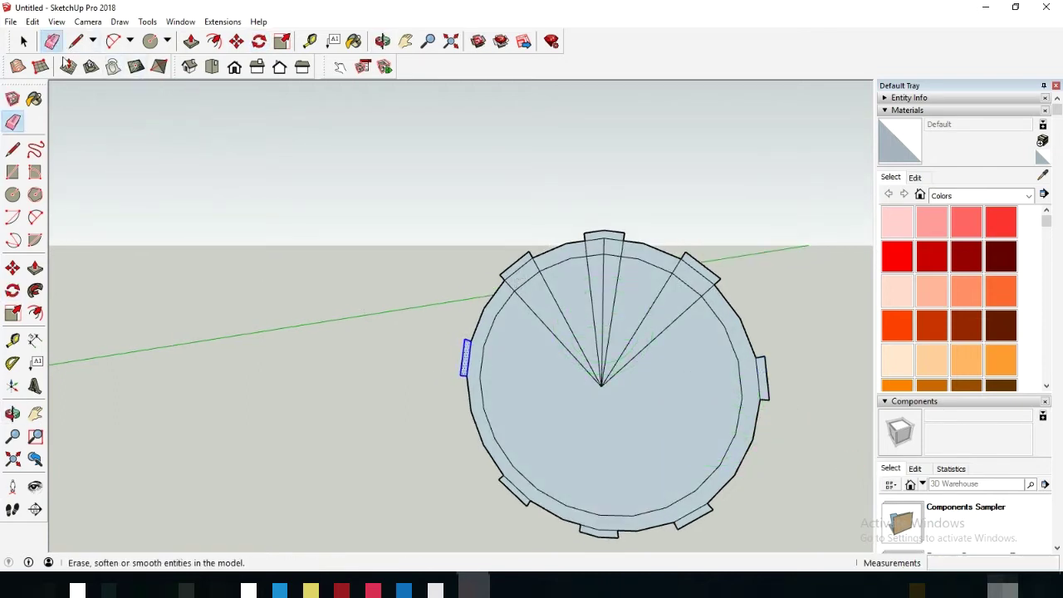
Erase the middle radial edges across the disc face, zooming and tilting to reach them
scroll(648, 262, "up", 3)
mouse_move(653, 261)
left_mouse_down()
mouse_move(606, 244)
mouse_move(487, 280)
left_mouse_up()
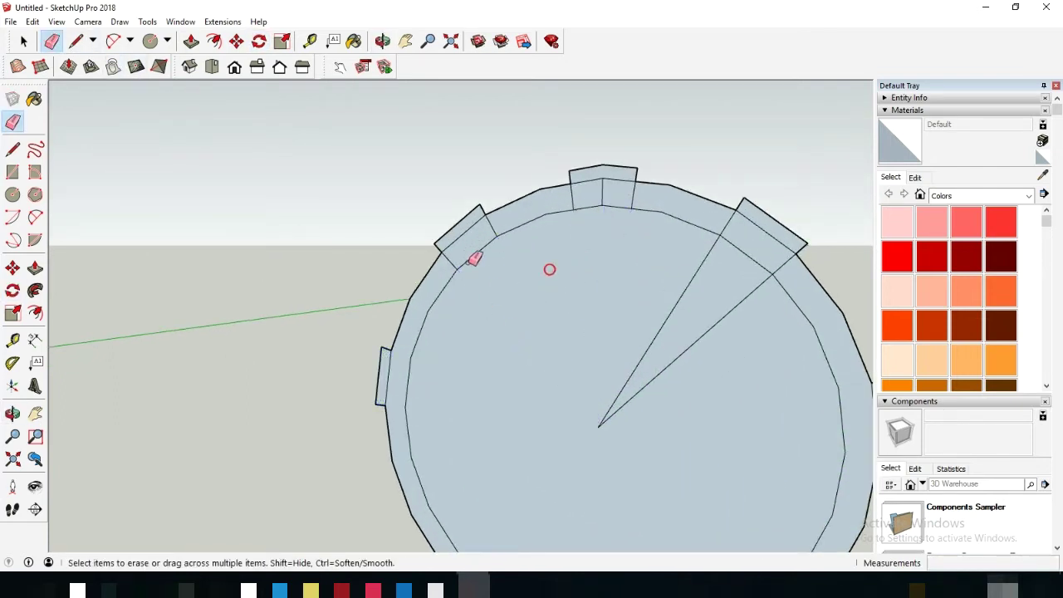
scroll(465, 233, "up", 2)
scroll(495, 320, "down", 3)
scroll(497, 332, "up", 3)
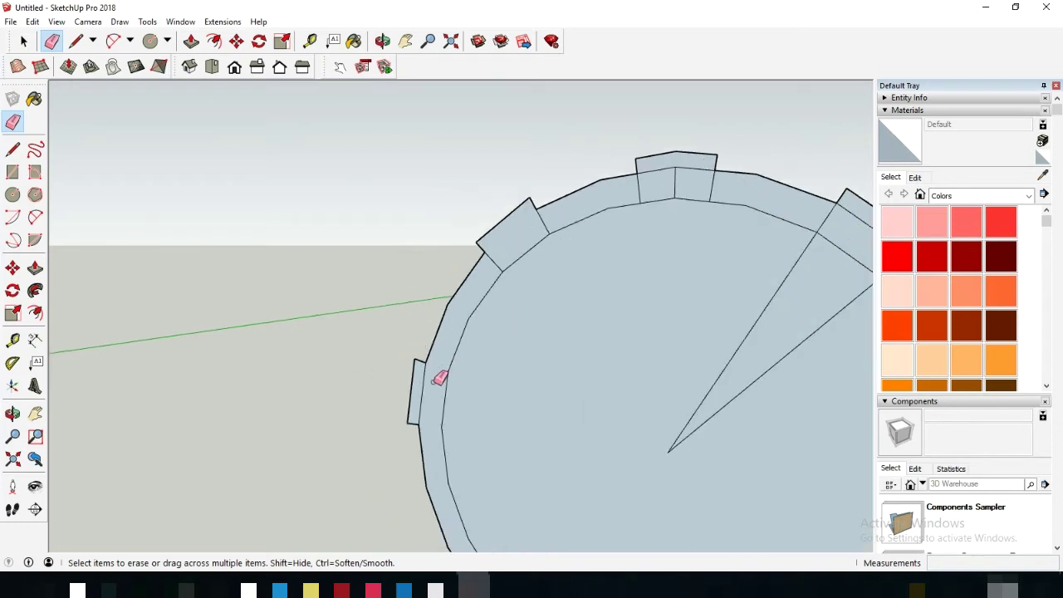
scroll(508, 326, "up", 1)
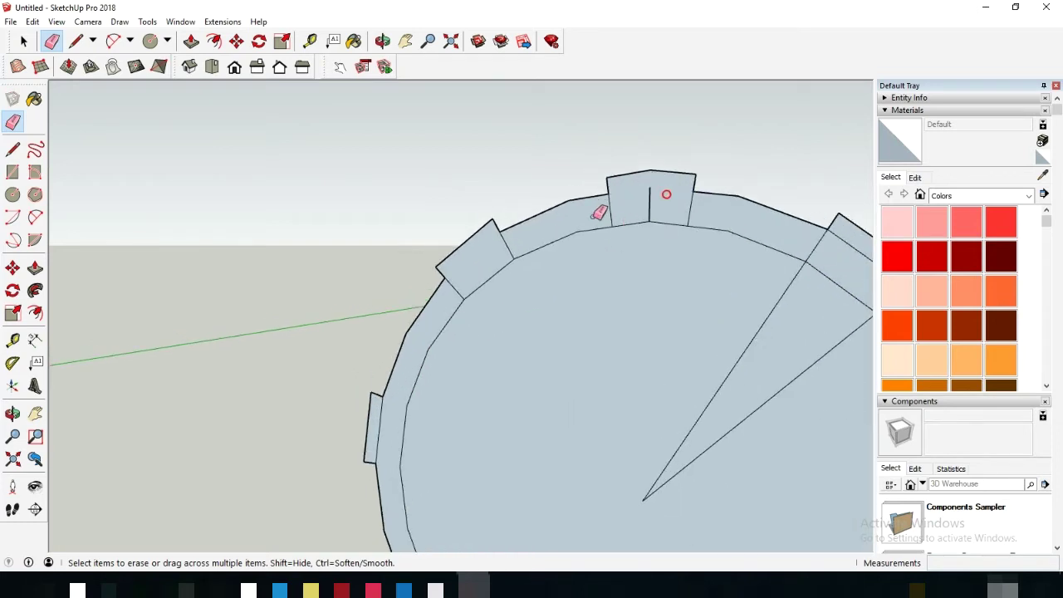
scroll(600, 211, "down", 1)
scroll(824, 235, "up", 1)
scroll(705, 403, "down", 3)
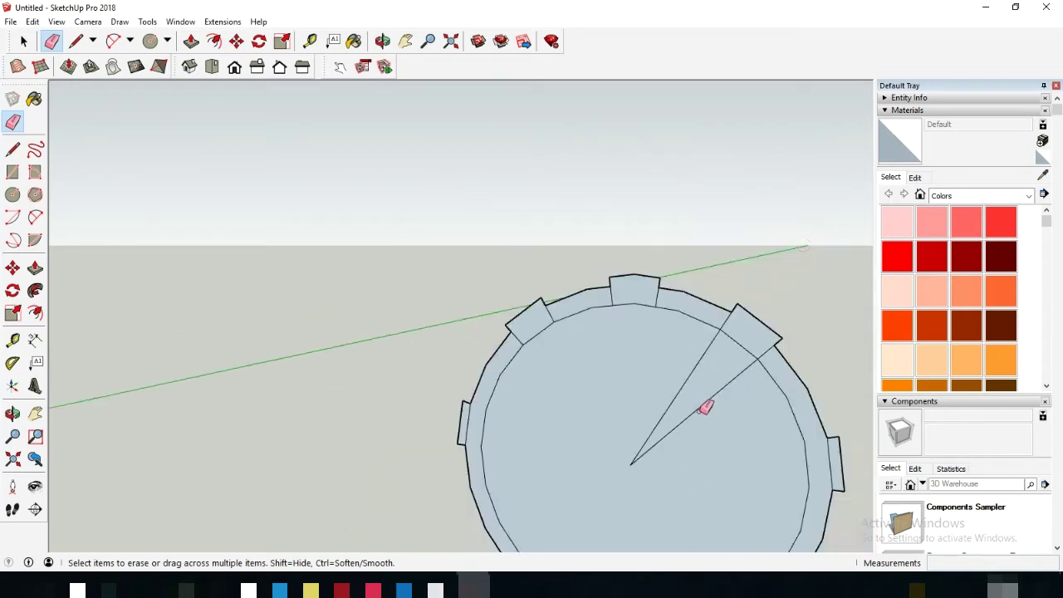
scroll(513, 373, "up", 3)
scroll(540, 424, "down", 2)
scroll(555, 472, "up", 1)
scroll(645, 430, "down", 2)
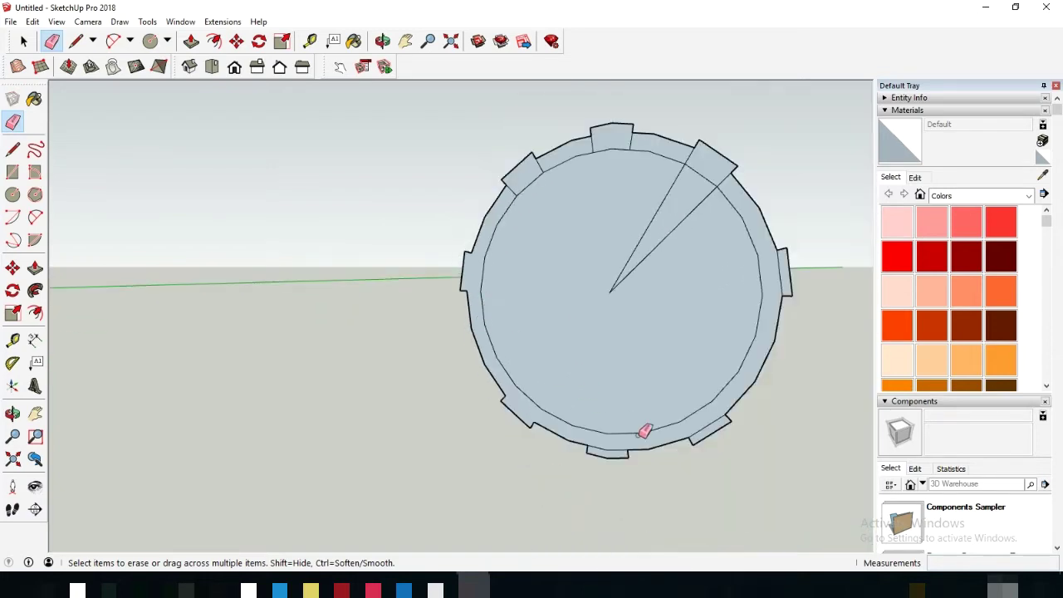
scroll(640, 432, "up", 2)
scroll(636, 450, "up", 1)
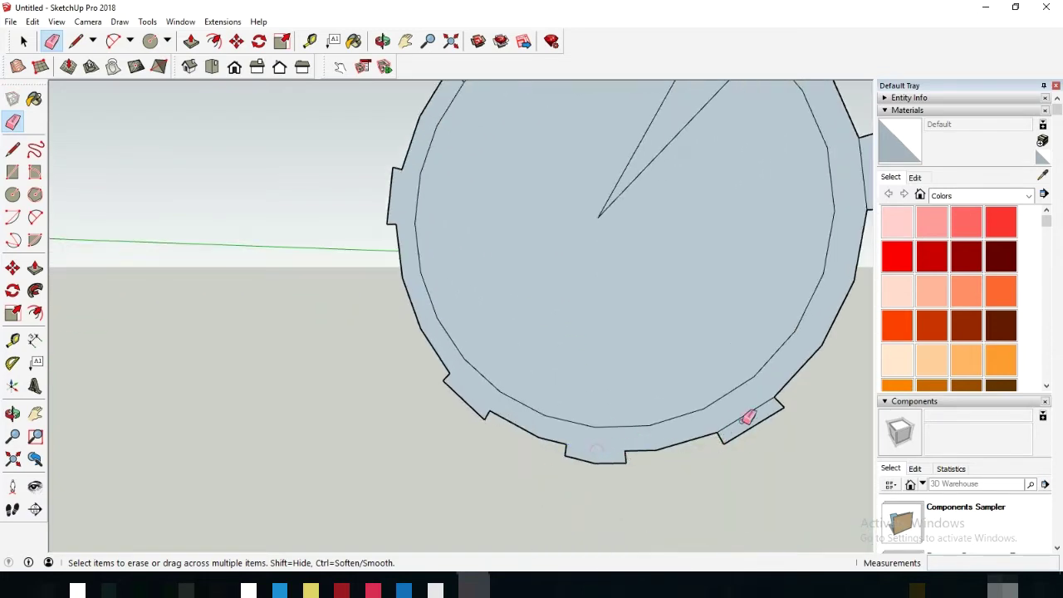
scroll(746, 419, "down", 2)
scroll(806, 256, "up", 2)
scroll(748, 232, "down", 1)
scroll(656, 158, "up", 1)
scroll(623, 129, "up", 2)
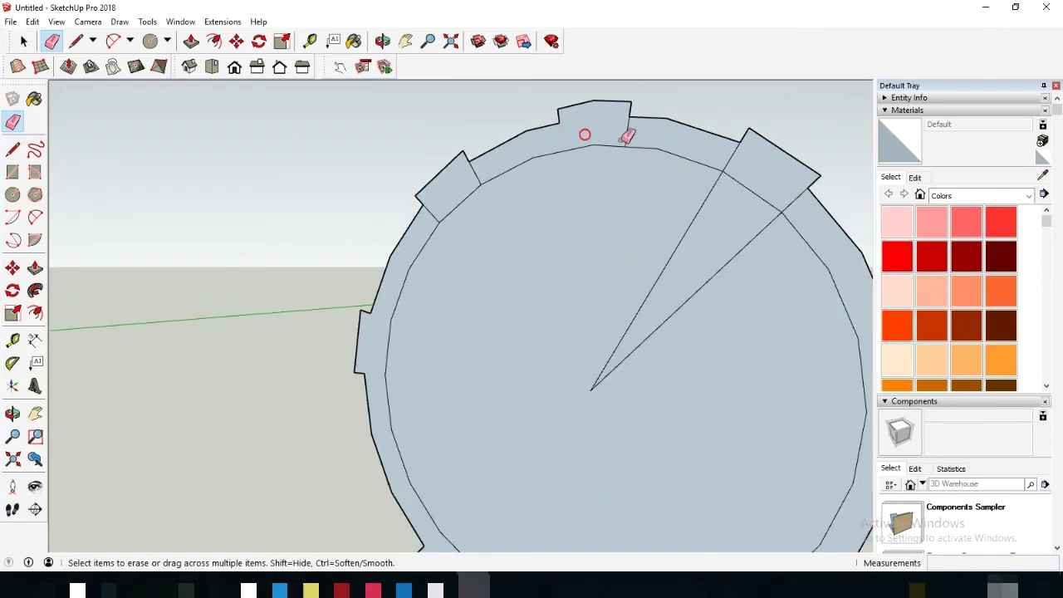
scroll(748, 155, "up", 1)
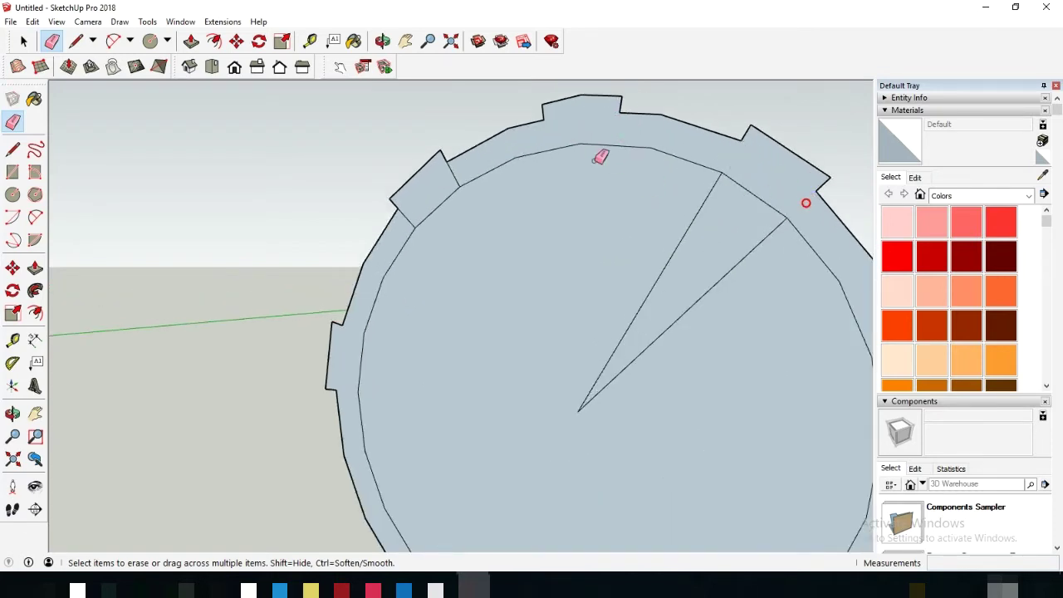
scroll(459, 182, "up", 1)
scroll(357, 226, "down", 3)
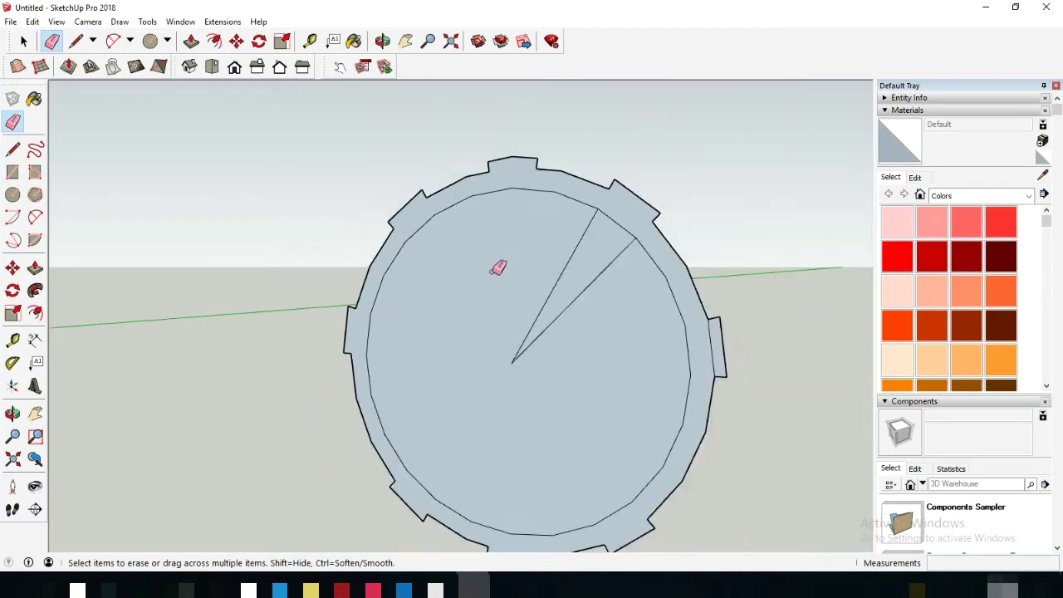
middle_click_drag(498, 266, 507, 327)
scroll(508, 366, "up", 2)
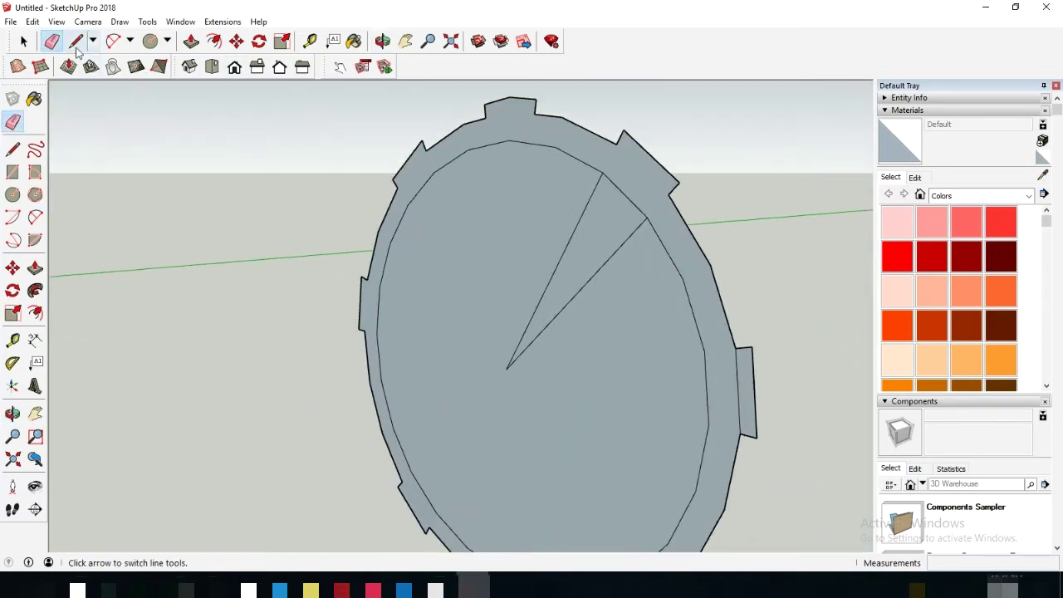
Draw a small hub circle at the wedge apex in the disc centre
left_click(149, 40)
scroll(497, 353, "up", 2)
left_click(516, 374)
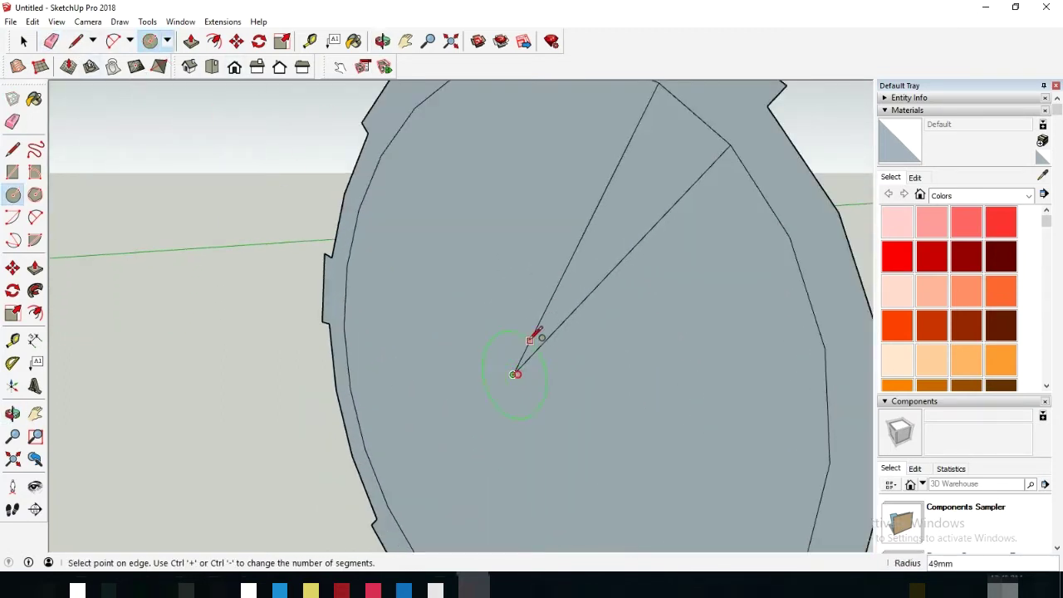
left_click(514, 340)
Erase both radial wedge lines and the leftover stub near the centre
left_click(51, 41)
scroll(656, 297, "up", 1)
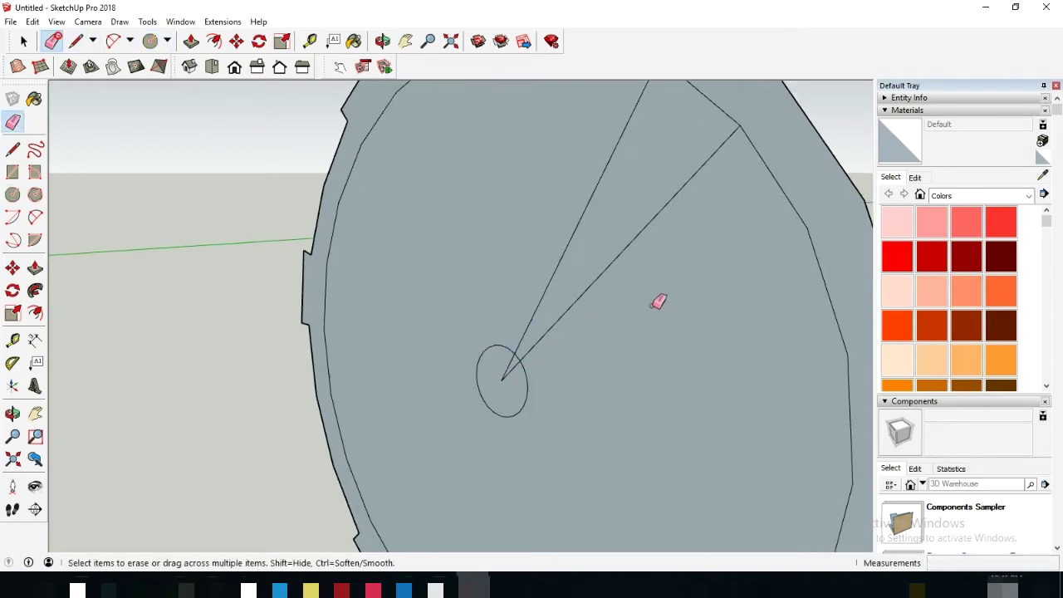
left_click(561, 218)
left_click(586, 295)
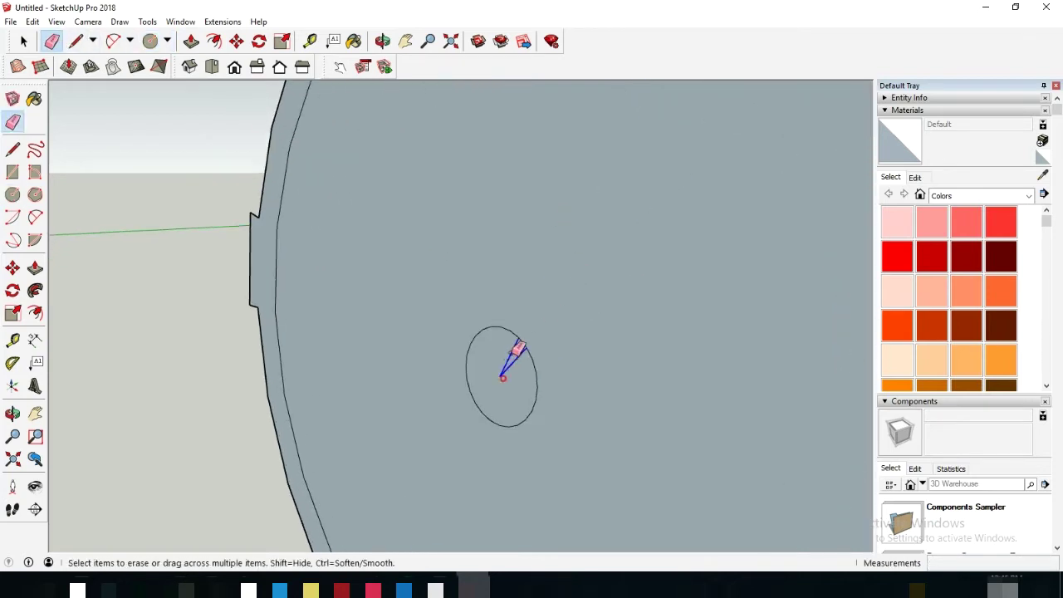
left_click(507, 366)
scroll(532, 349, "down", 2)
scroll(552, 324, "down", 3)
Make the toothed disc face and edges into a group
left_click(23, 41)
double_click(591, 197)
right_click(608, 202)
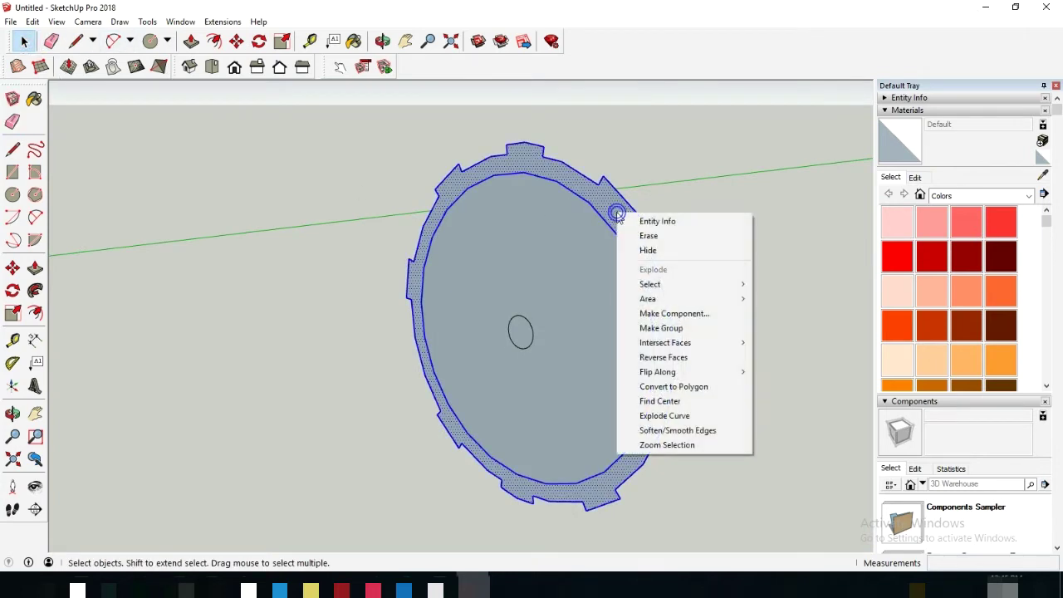
left_click(685, 328)
left_click(769, 276)
mouse_move(769, 277)
middle_mouse_down()
mouse_move(605, 251)
mouse_move(728, 289)
mouse_move(731, 313)
mouse_move(751, 278)
mouse_move(747, 299)
middle_mouse_up()
Draw a larger concentric circle on the disc centre with a typed radius
left_click(150, 40)
middle_click_drag(548, 274, 533, 294)
left_click(533, 294)
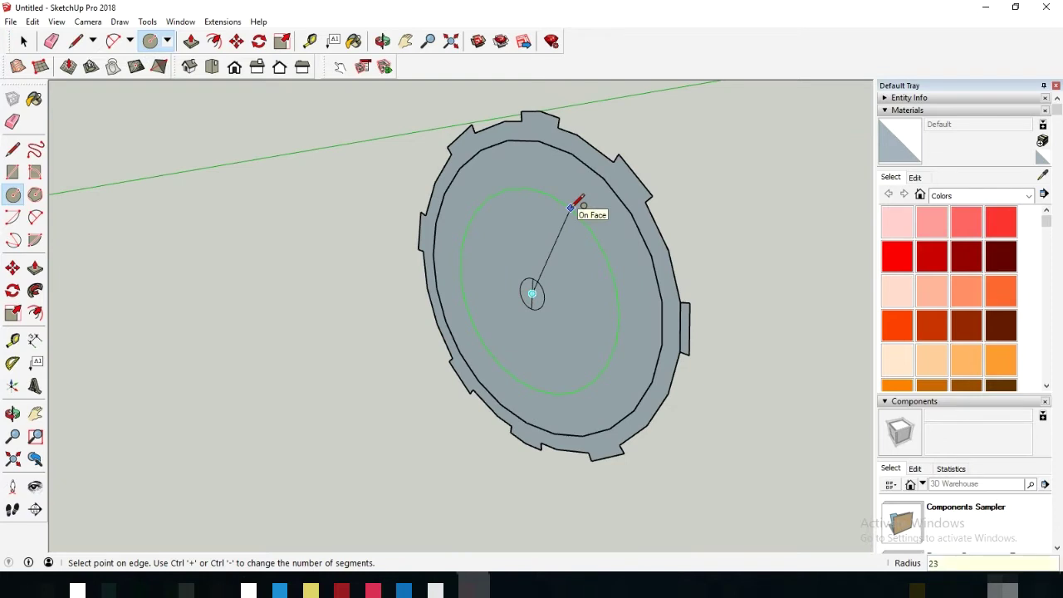
key("Return")
Make the ring face between the circles into its own group
key("space")
middle_click_drag(579, 202, 552, 162)
double_click(551, 162)
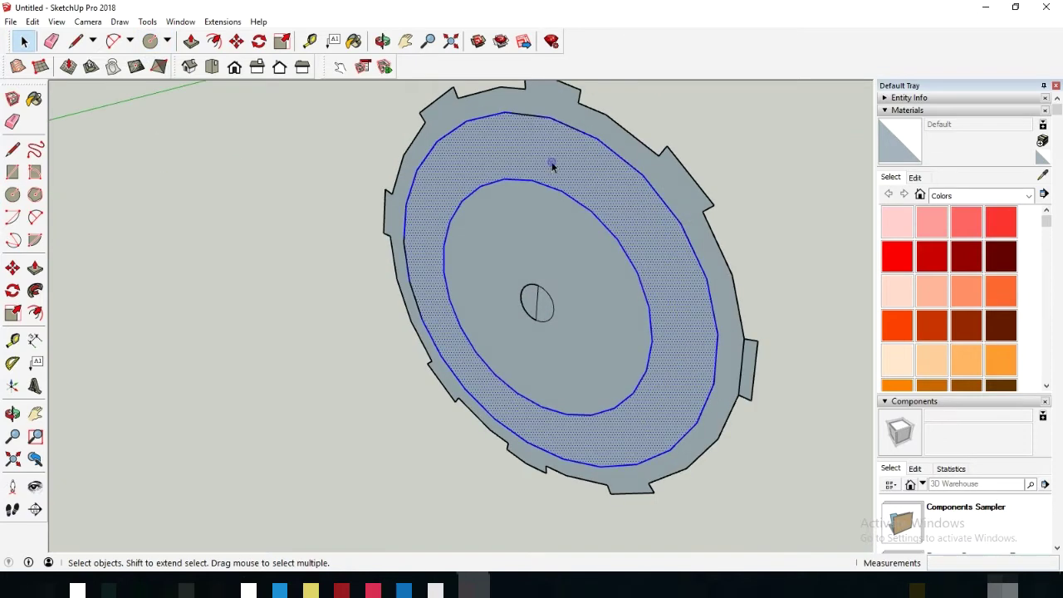
right_click(552, 162)
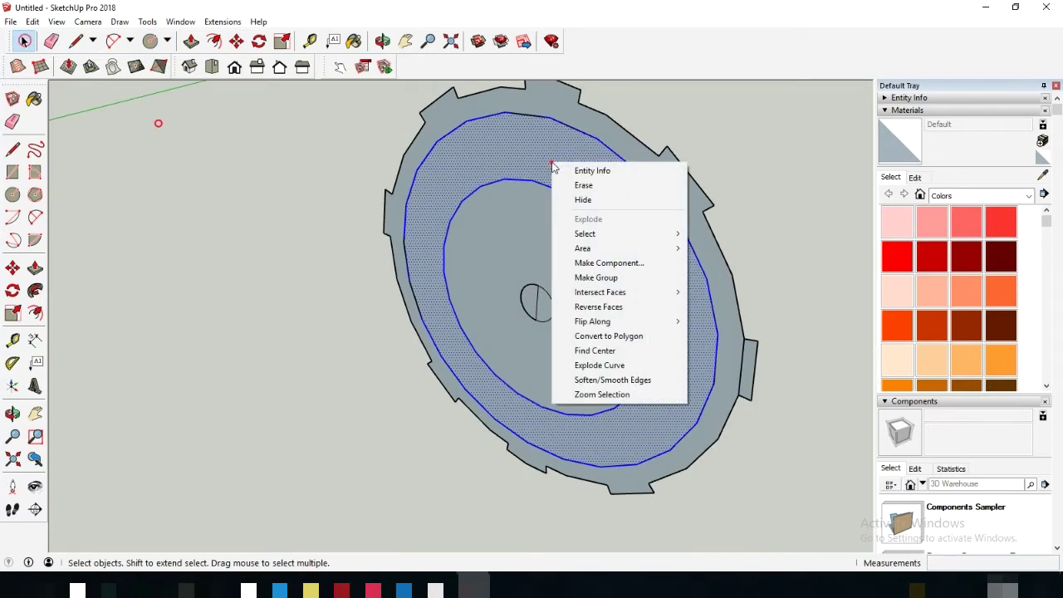
left_click(621, 278)
left_click(797, 178)
middle_click_drag(797, 178, 658, 221)
scroll(658, 220, "up", 2)
Start a new circle centred on the hub
left_click(150, 41)
scroll(586, 312, "up", 3)
left_click(581, 317)
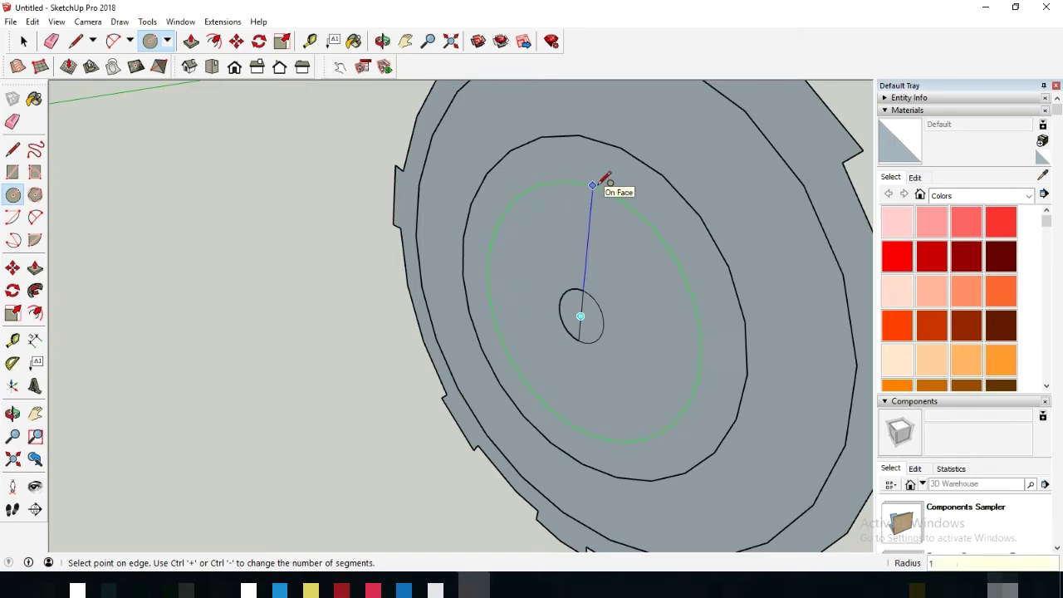
type("80")
Draw two small circles centred on the hub inside the ring
left_click(592, 184)
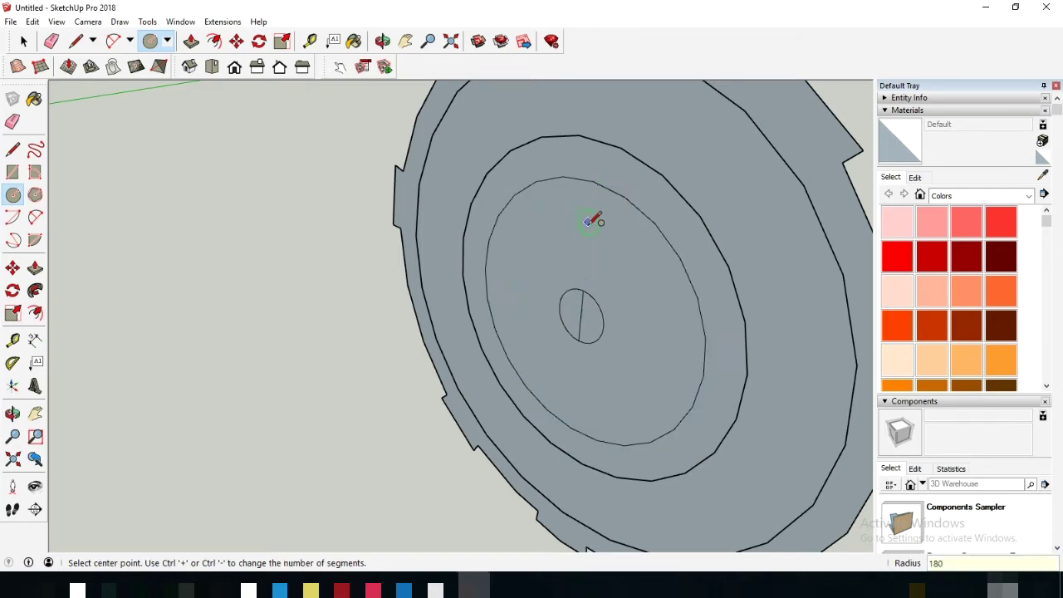
left_click(581, 316)
scroll(591, 205, "up", 1)
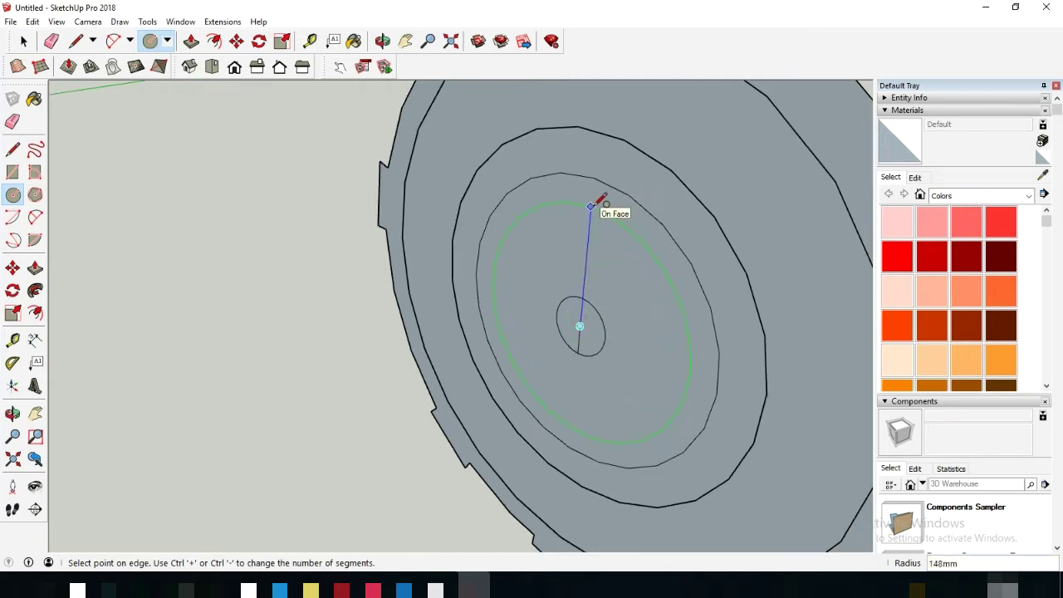
left_click(591, 205)
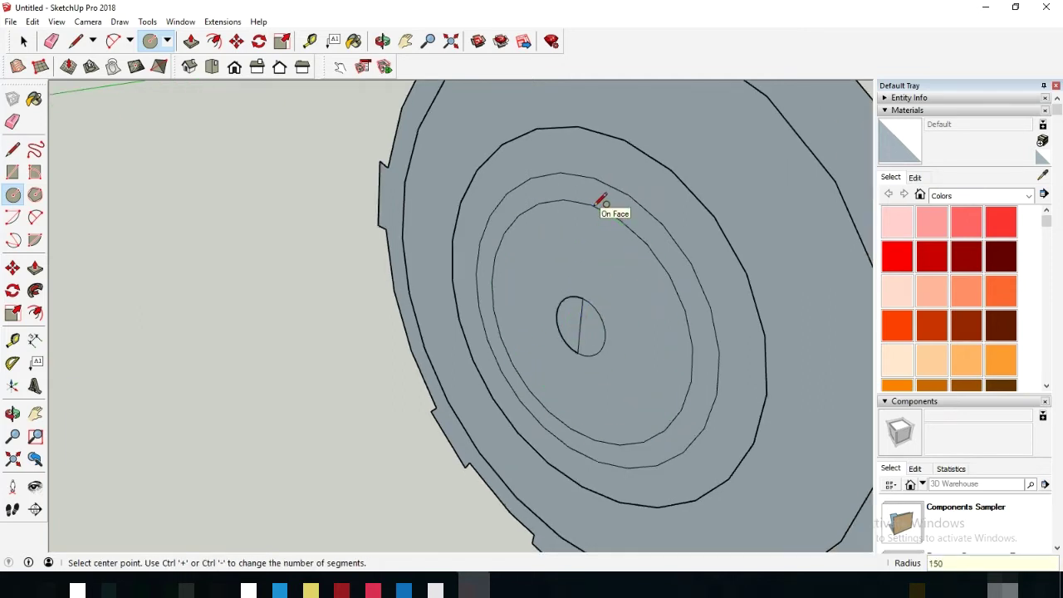
middle_click_drag(600, 202, 613, 308)
scroll(598, 280, "down", 1)
scroll(604, 268, "up", 3)
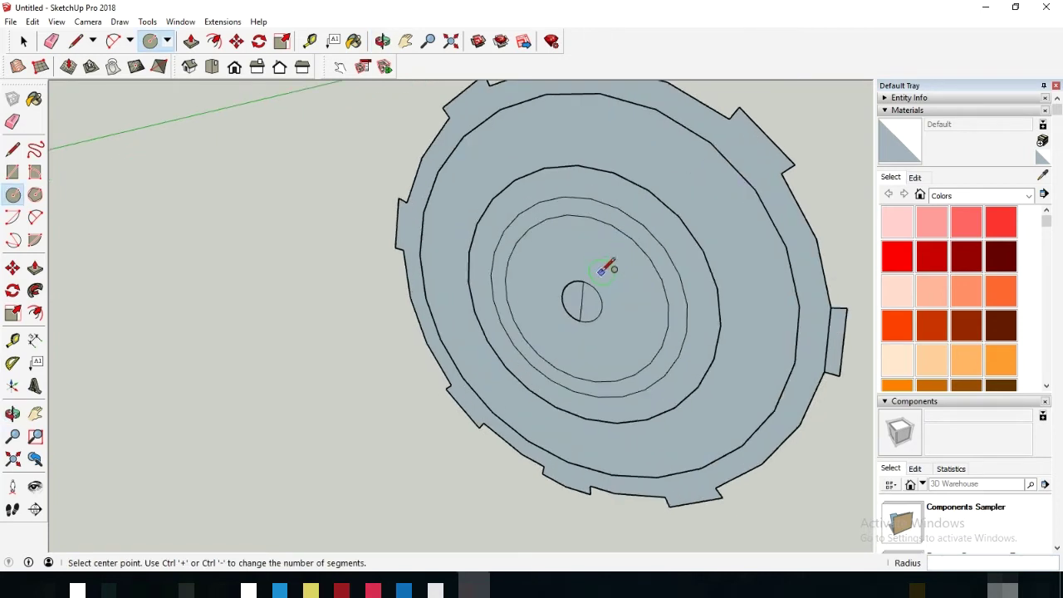
Draw three radial lines from the hub centre out to the rings to outline a wedge
left_click(76, 41)
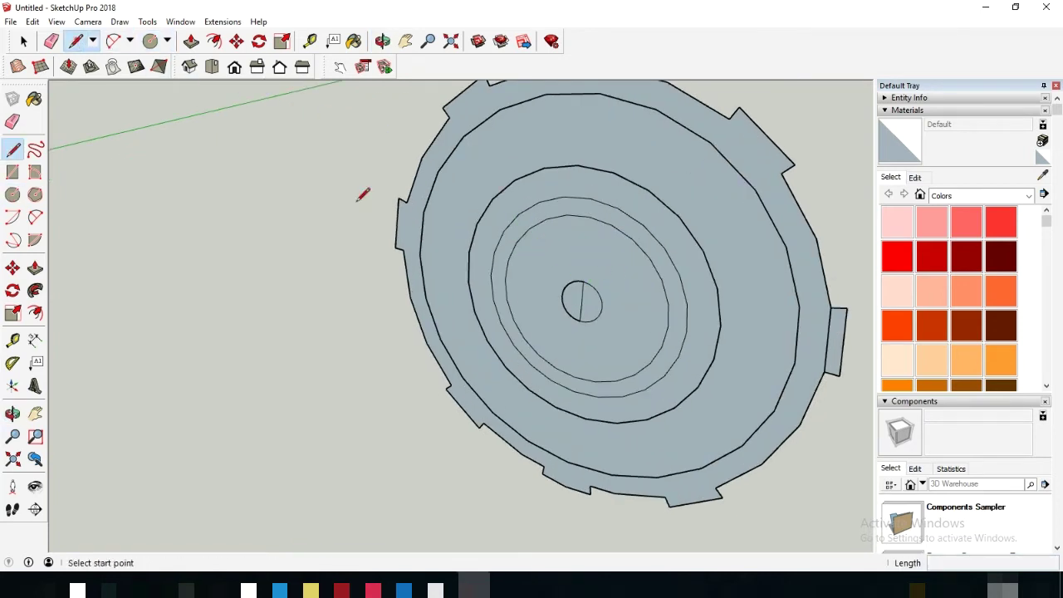
left_click(582, 302)
scroll(598, 178, "up", 1)
scroll(598, 158, "up", 1)
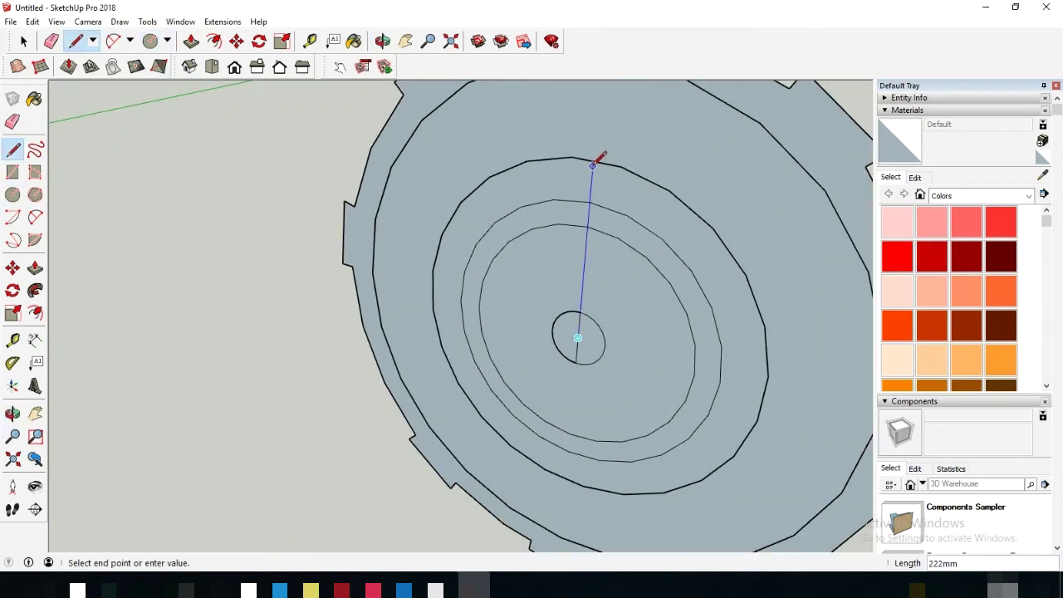
left_click(593, 161)
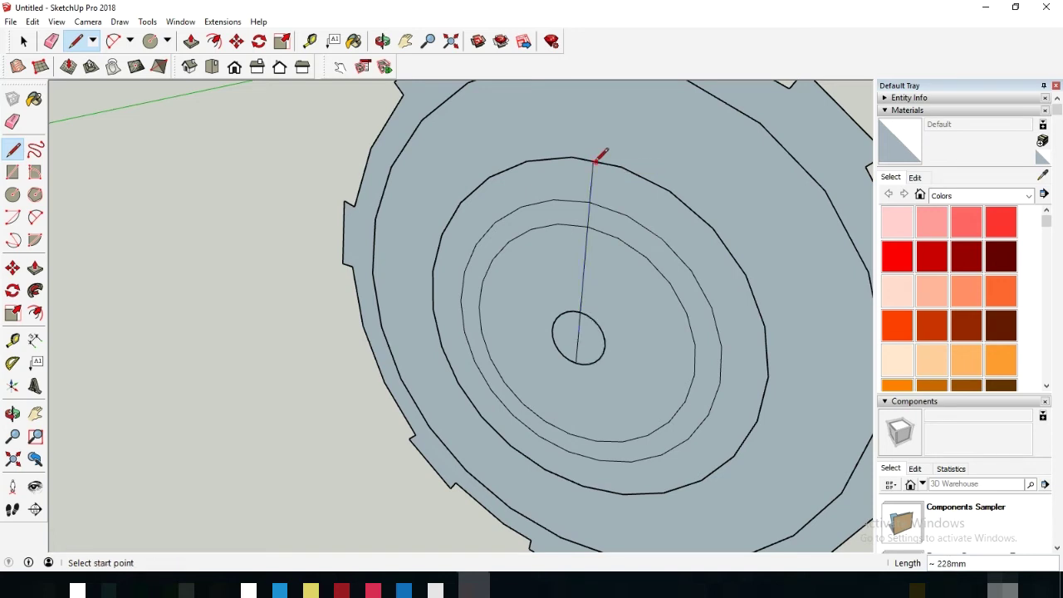
left_click(578, 337)
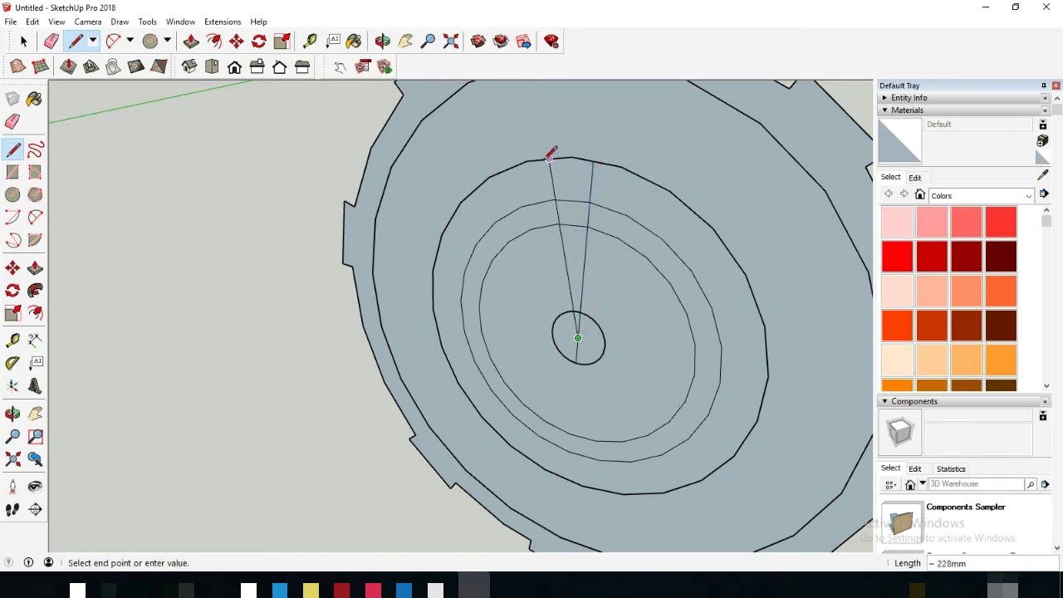
left_click(555, 199)
left_click(578, 337)
left_click(626, 215)
middle_click_drag(632, 325, 565, 257)
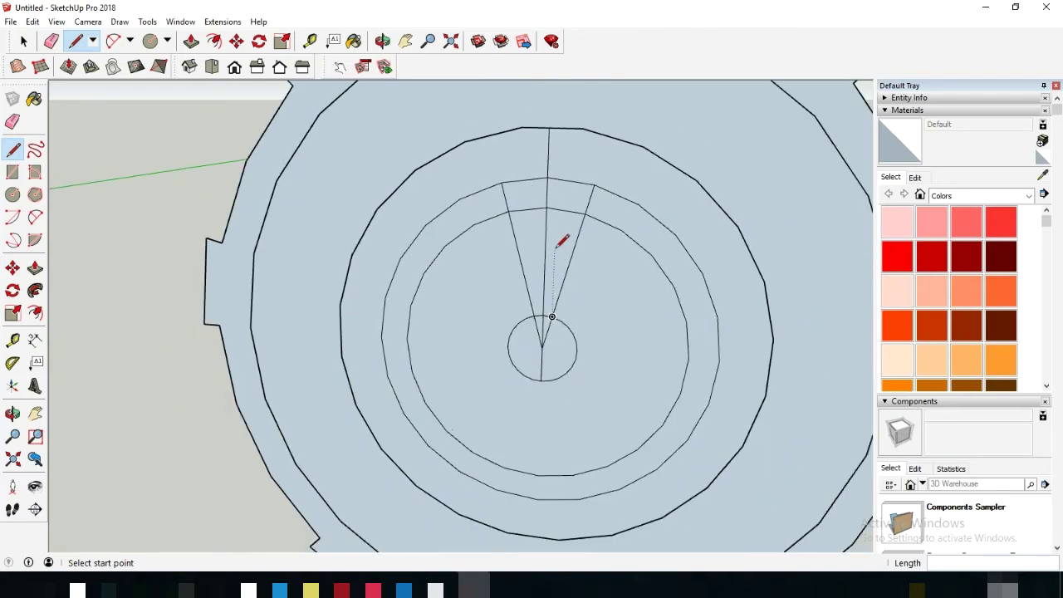
mouse_move(551, 219)
middle_mouse_down()
mouse_move(588, 224)
mouse_move(525, 216)
middle_mouse_up()
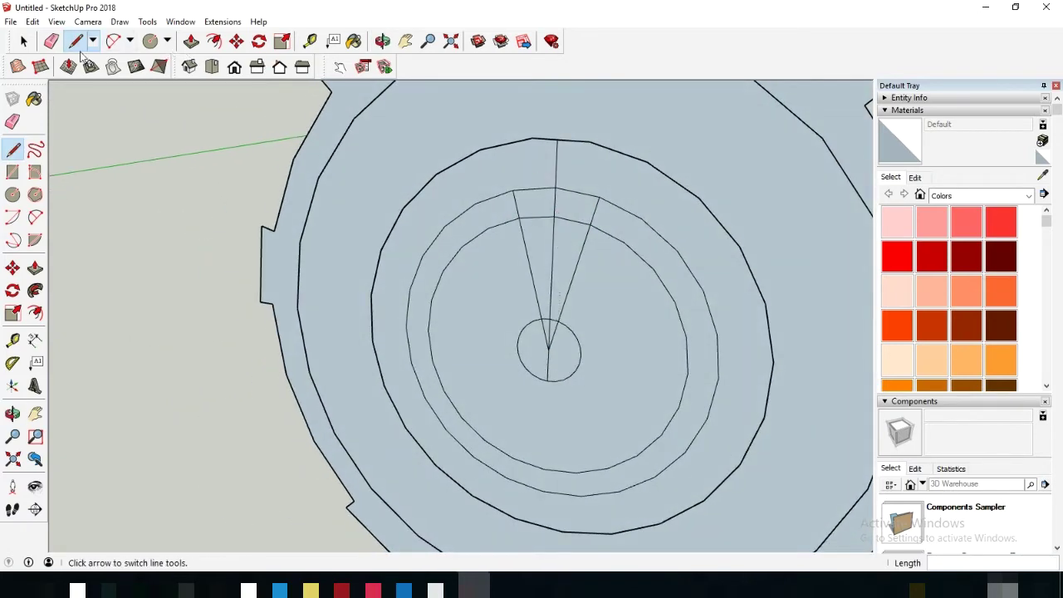
Erase a segment of the thin middle ring and the wedge's outer right edge
left_click(51, 40)
scroll(573, 179, "up", 3)
middle_click_drag(686, 235, 581, 224)
left_click(460, 214)
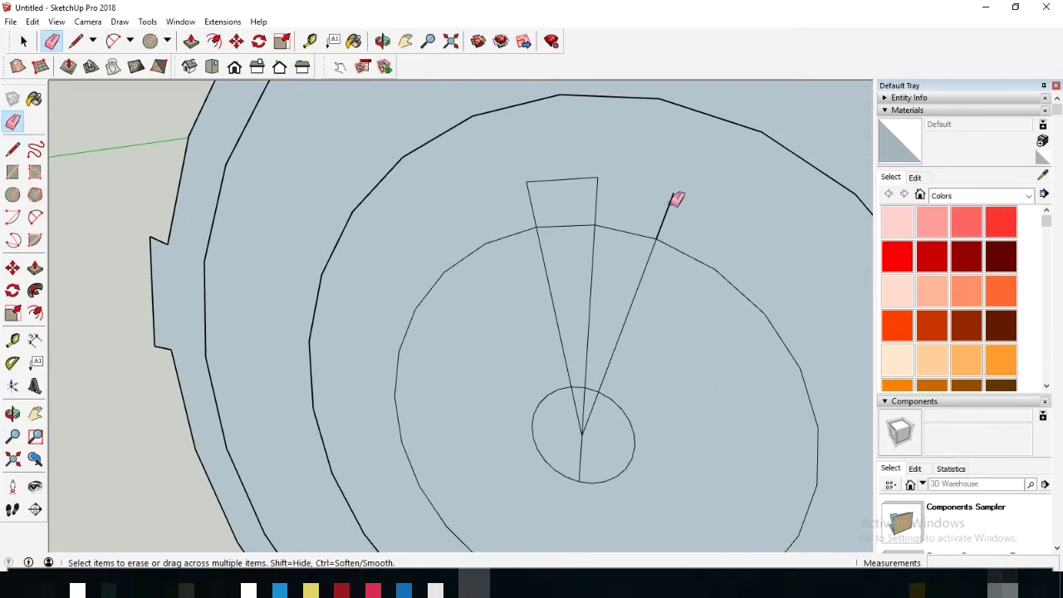
Draw the straight outer edge of the tooth across the wedge
key("l")
left_click(598, 177)
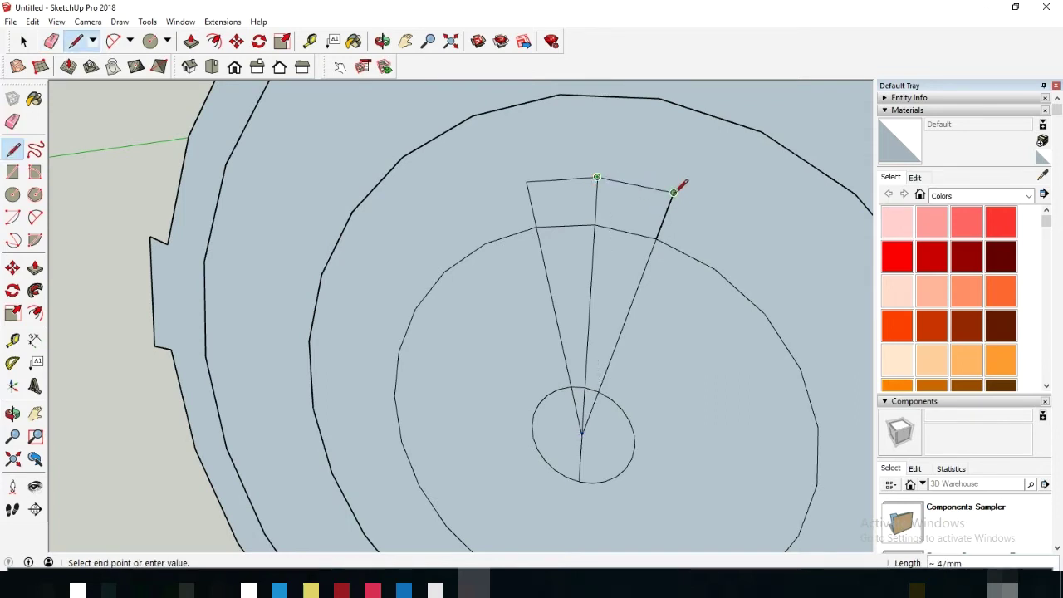
left_click(674, 192)
scroll(698, 224, "down", 3)
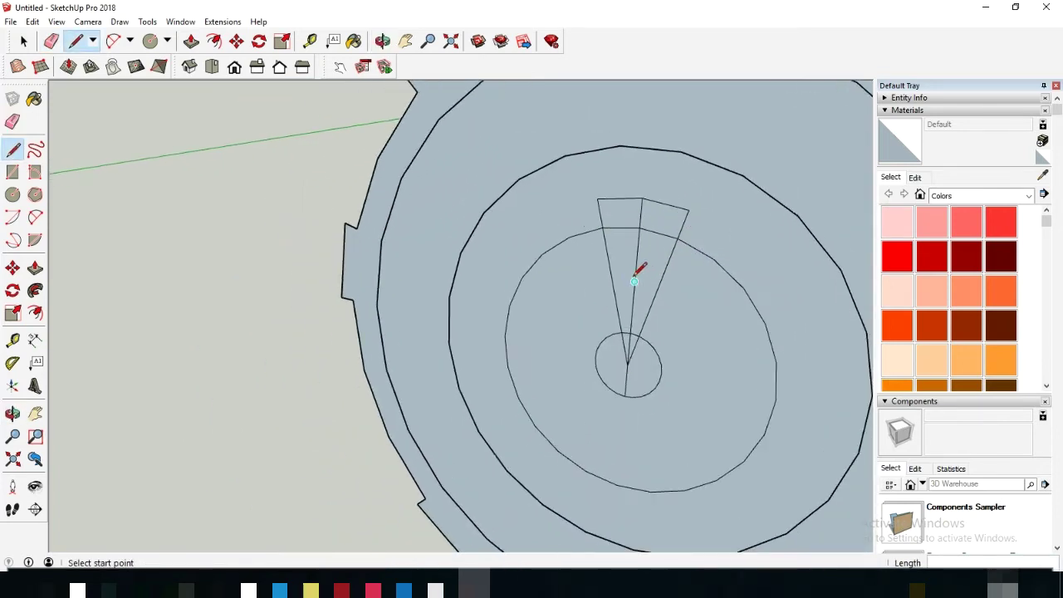
Erase the centre line inside the wedge, leaving a trapezoid tooth
left_click(51, 41)
scroll(657, 208, "up", 1)
scroll(612, 263, "up", 2)
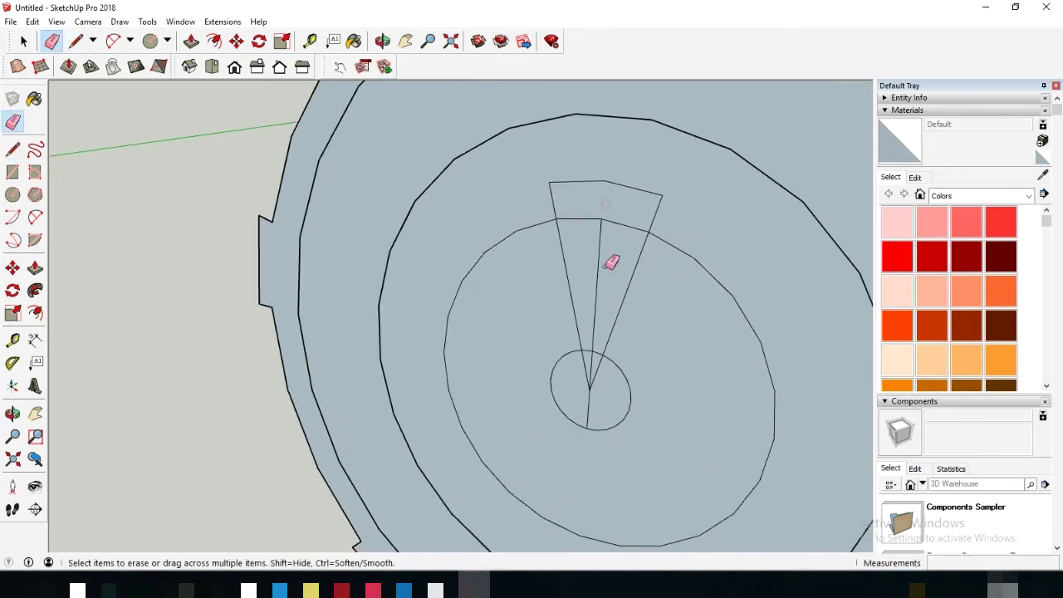
left_click(600, 265)
scroll(552, 246, "down", 1)
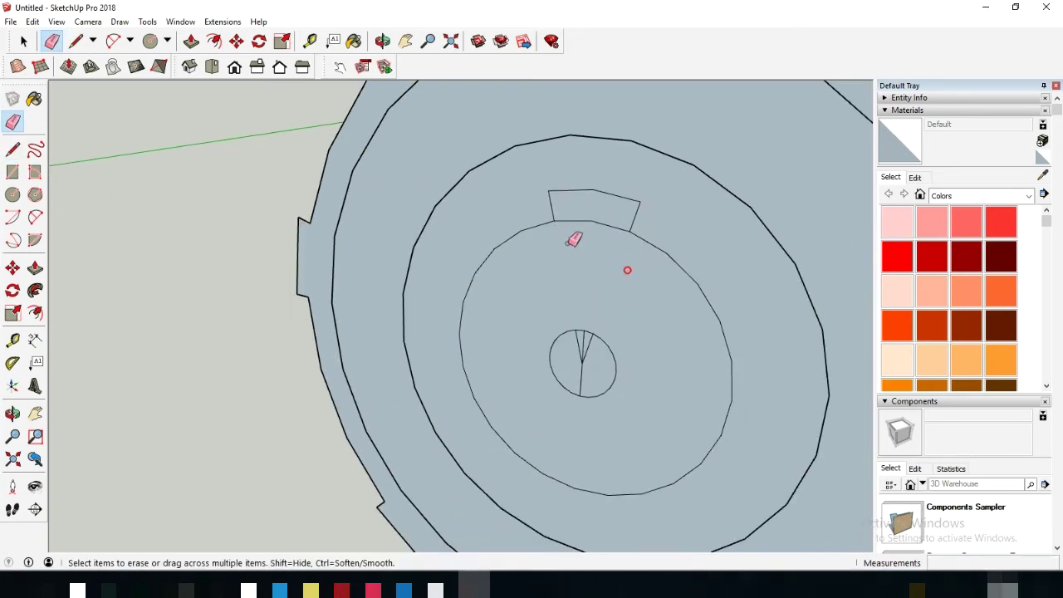
scroll(582, 249, "down", 3)
scroll(506, 235, "up", 1)
left_click(24, 41)
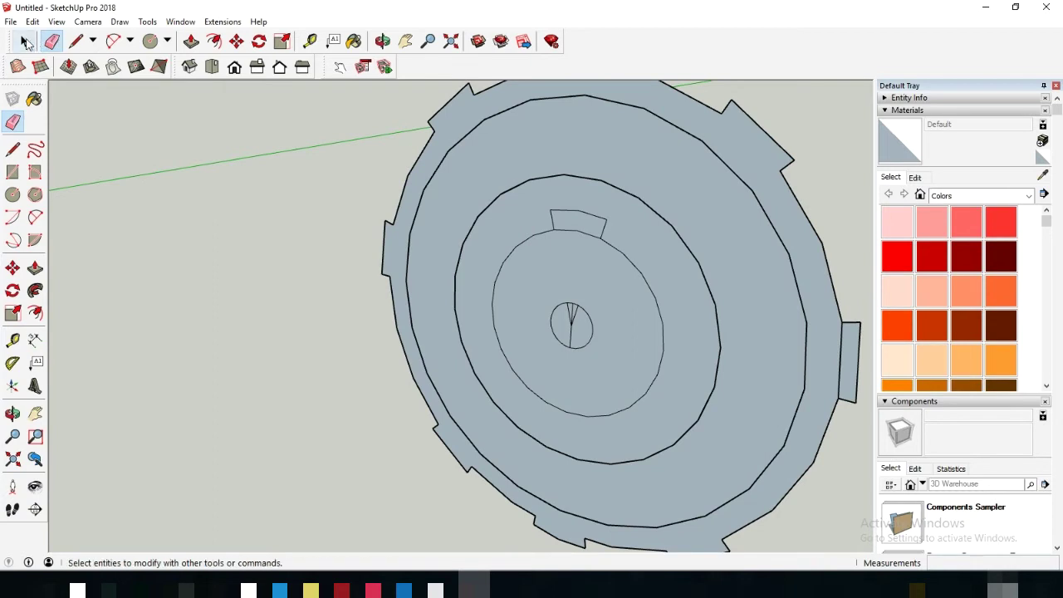
Select the tooth face and rotate-copy it about the hub centre into repeated teeth
left_click(25, 42)
left_click(574, 220)
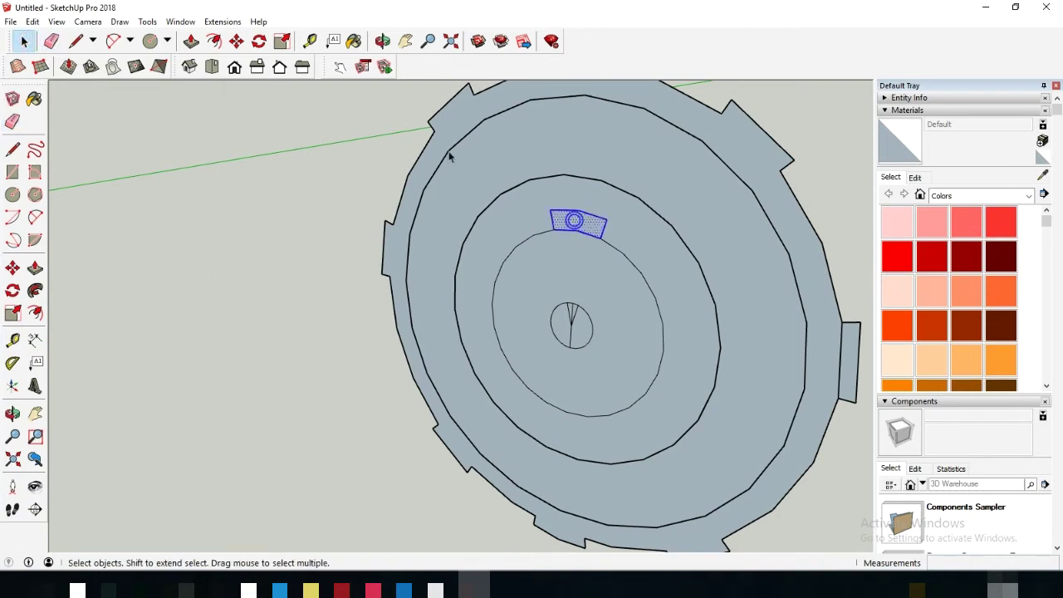
left_click(259, 41)
scroll(544, 347, "down", 2)
left_click(553, 349)
scroll(554, 349, "down", 2)
left_click(770, 413)
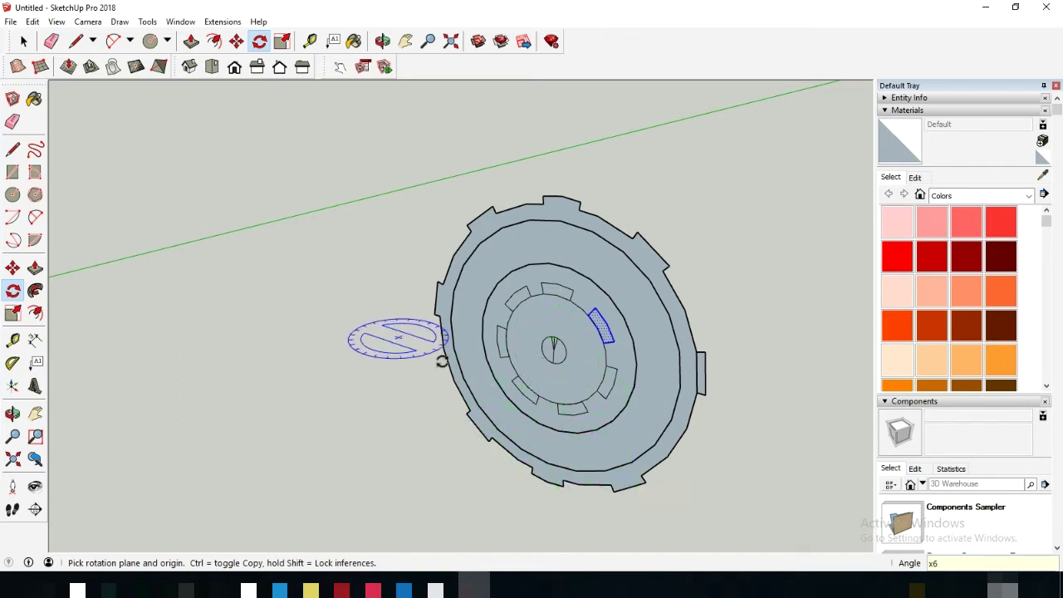
left_click(26, 45)
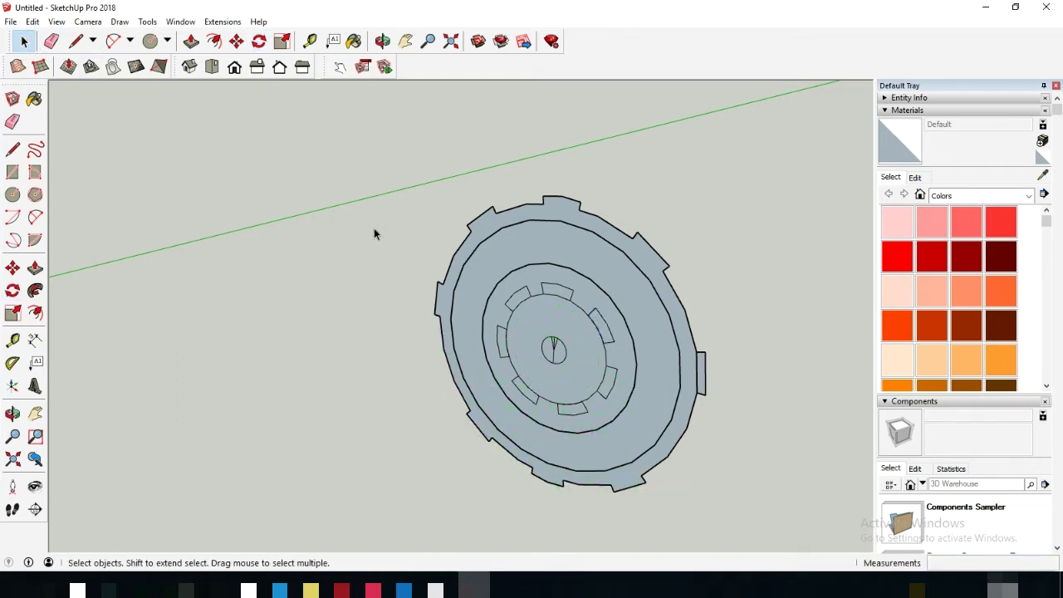
middle_click_drag(374, 233, 613, 349)
scroll(612, 349, "up", 3)
Erase the leftover arcs of the small centre circle
key("e")
scroll(508, 200, "up", 5)
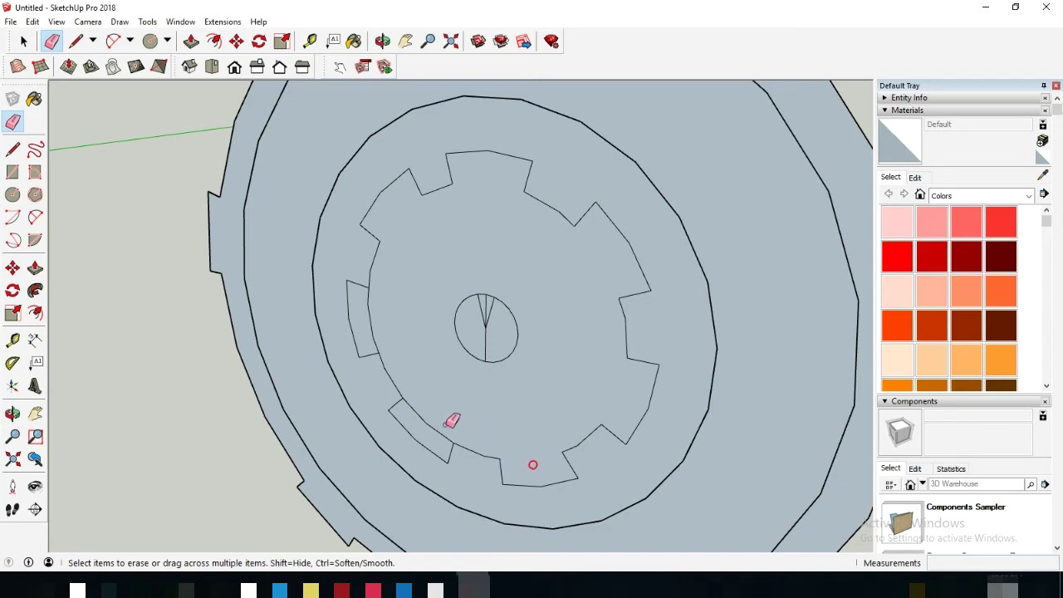
scroll(533, 329, "up", 1)
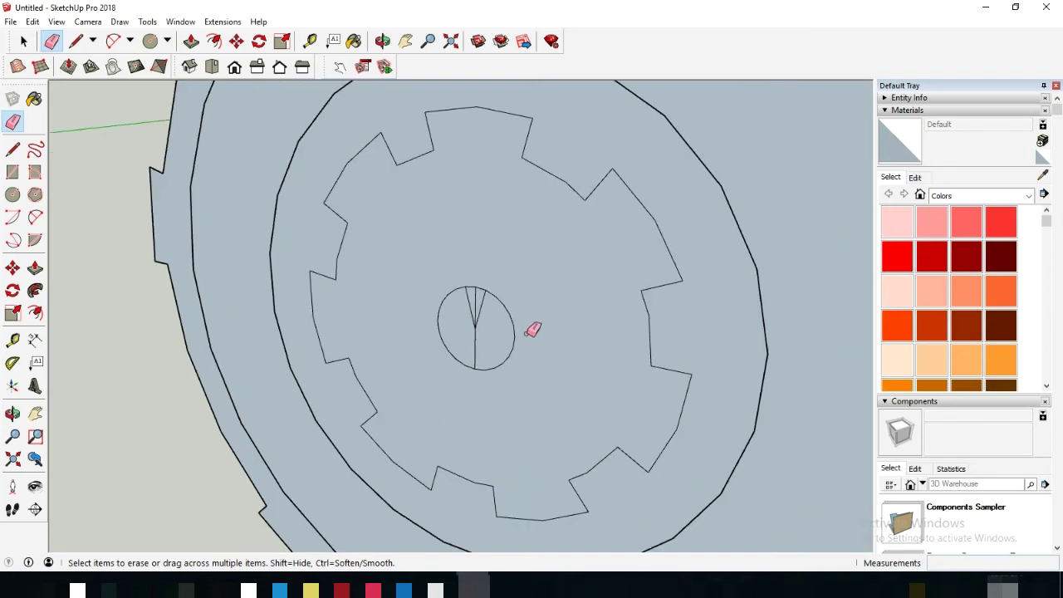
left_click_drag(487, 302, 494, 290)
left_click(440, 326)
scroll(475, 339, "down", 2)
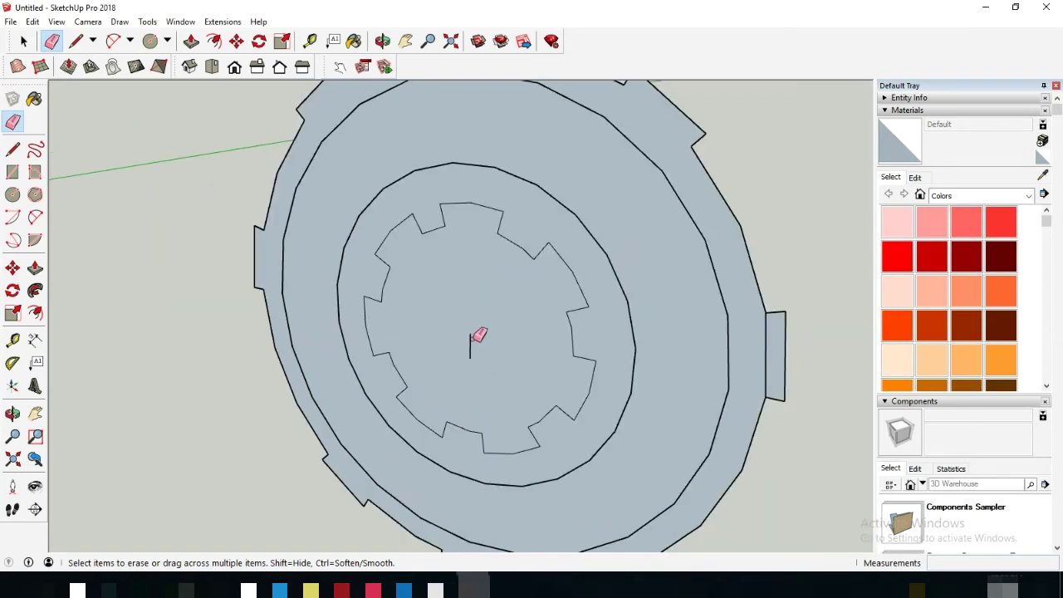
scroll(470, 341, "down", 3)
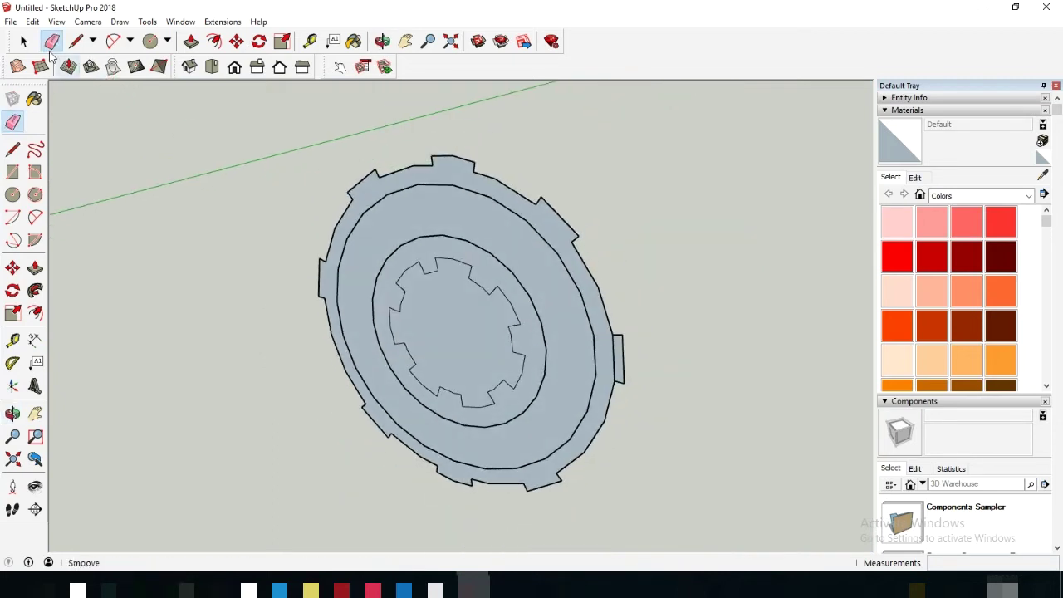
Select the toothed ring face with its edges and make it a group
left_click(23, 40)
double_click(487, 278)
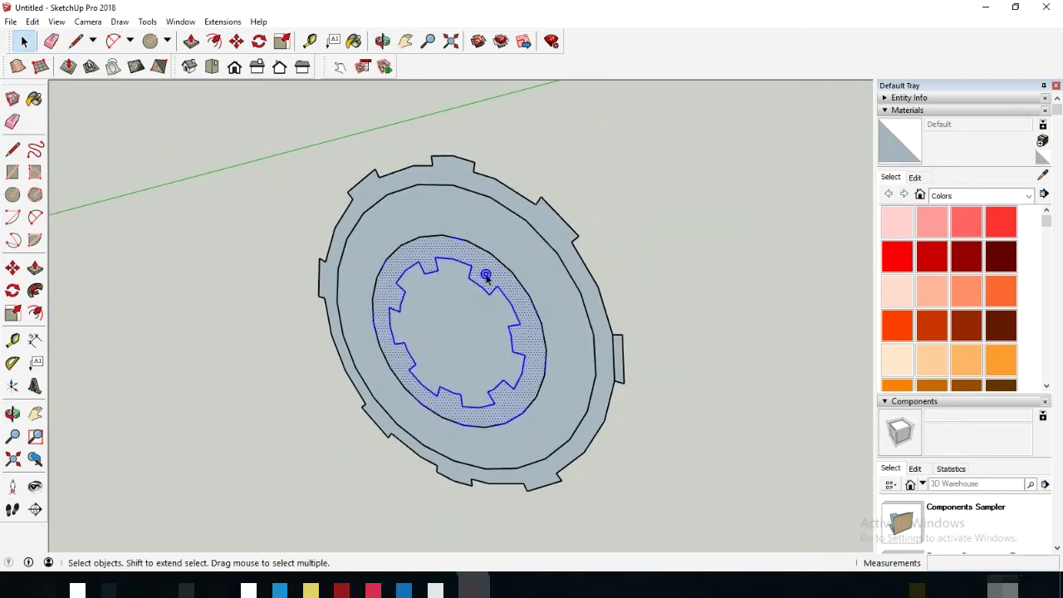
scroll(523, 280, "up", 2)
scroll(488, 276, "up", 1)
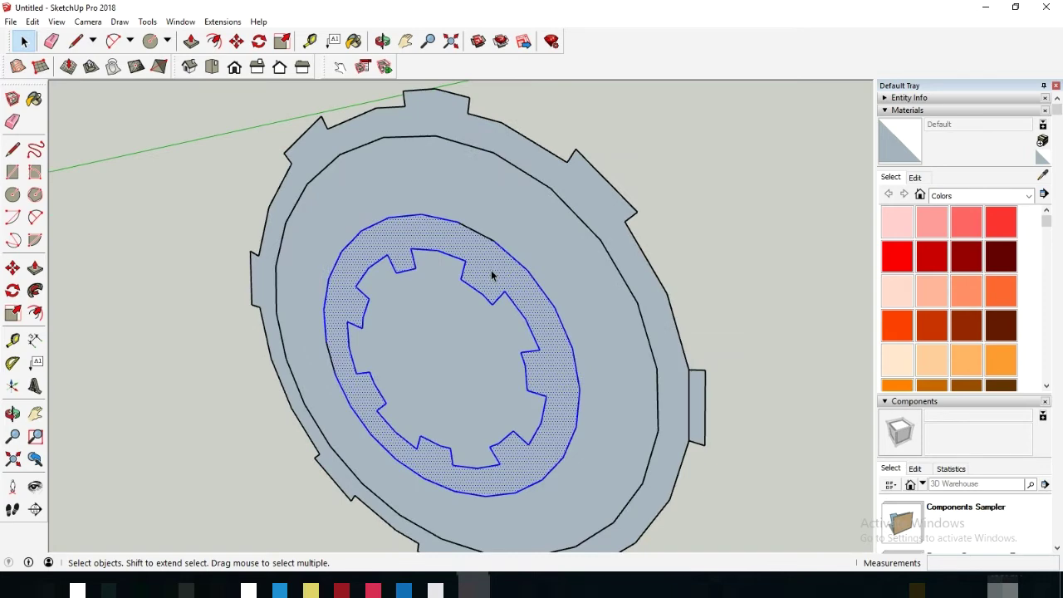
right_click(491, 270)
left_click(554, 387)
left_click(748, 229)
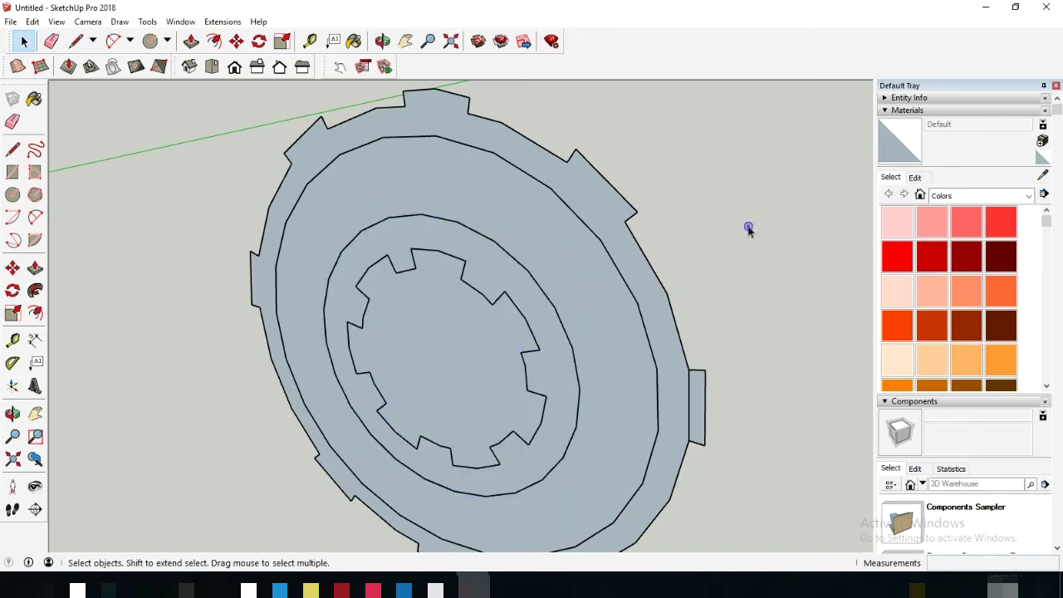
scroll(748, 226, "down", 2)
scroll(748, 226, "up", 1)
middle_click_drag(600, 230, 554, 215)
double_click(553, 214)
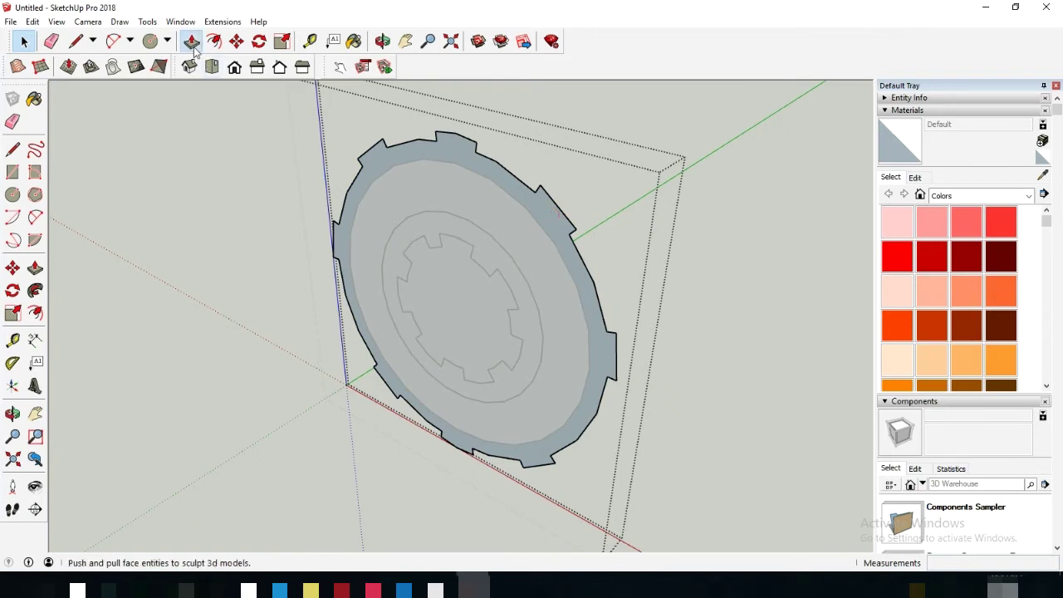
Push/Pull the outer toothed disk face out 800 mm into a ribbed cylinder, then close its group
left_click(191, 41)
left_click(554, 218)
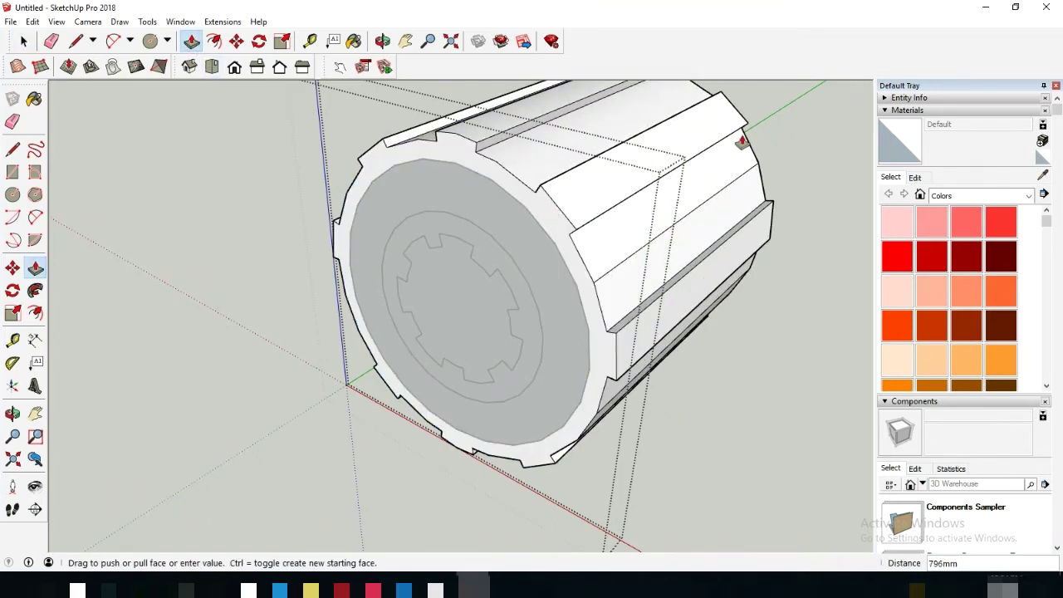
left_click(745, 142)
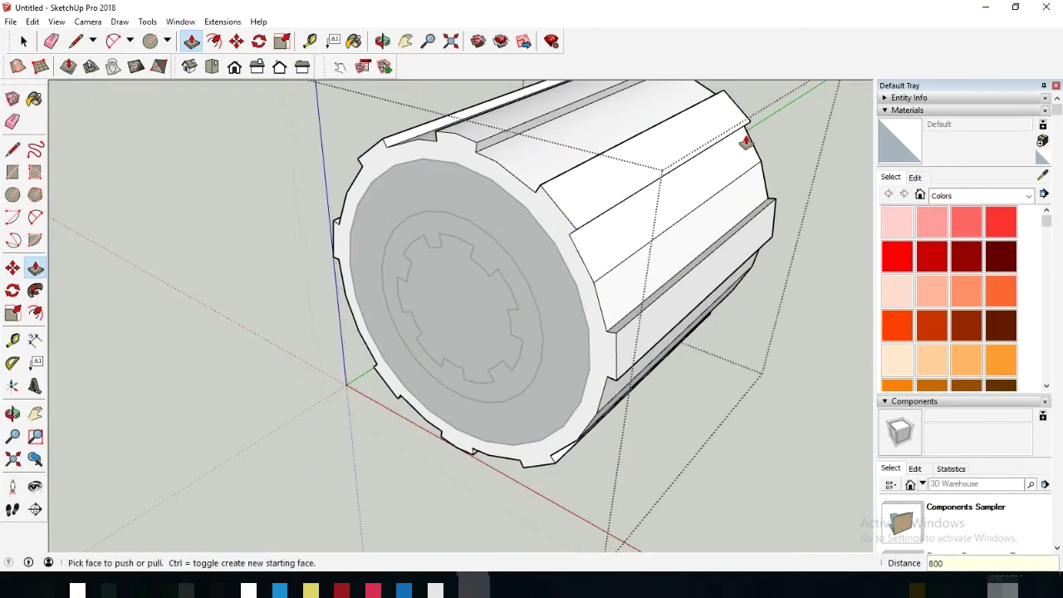
key("Return")
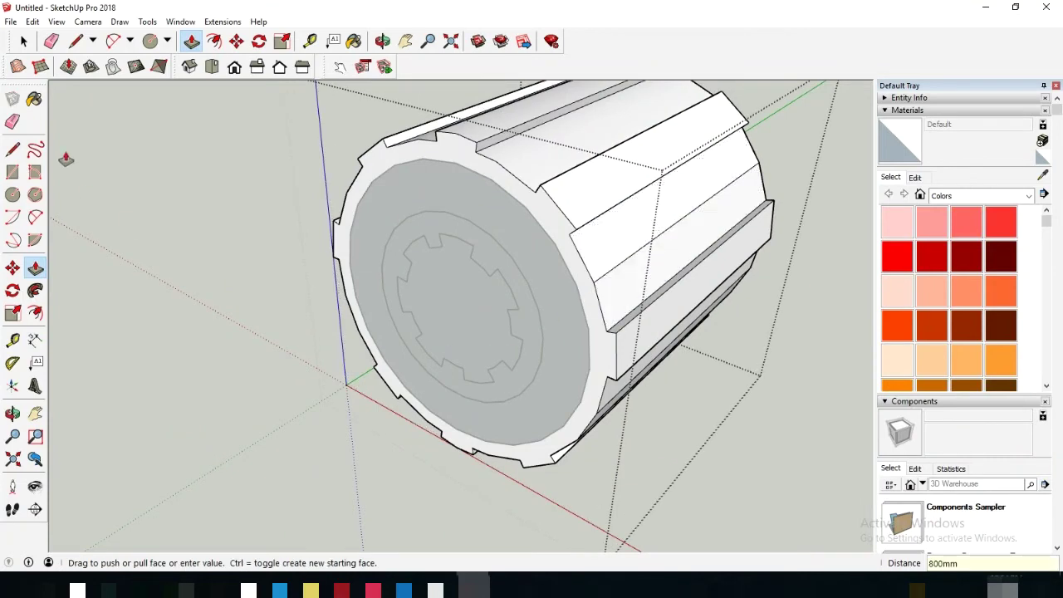
left_click(24, 41)
left_click(224, 180)
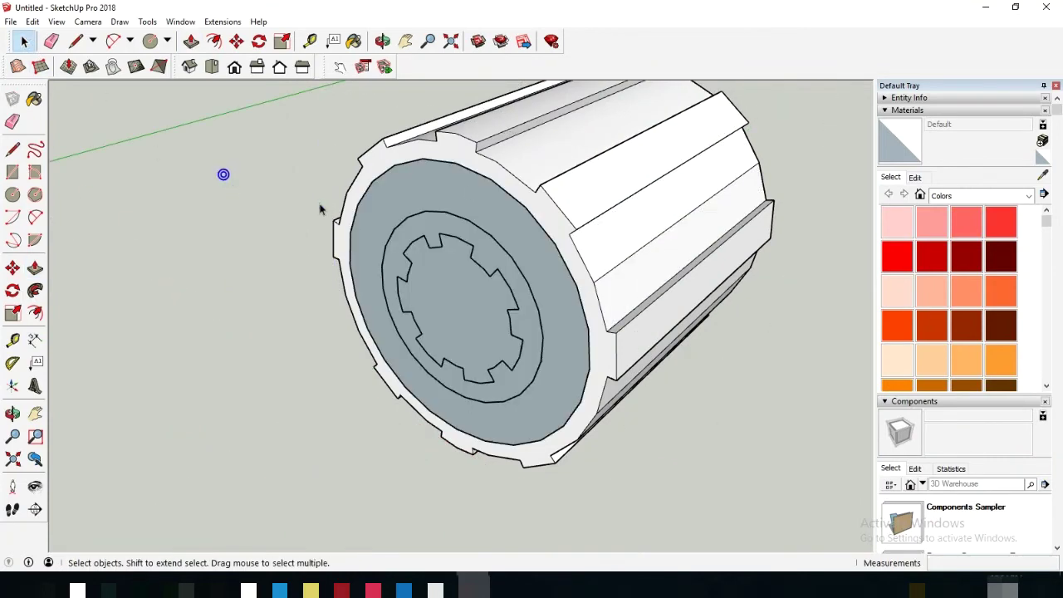
double_click(465, 191)
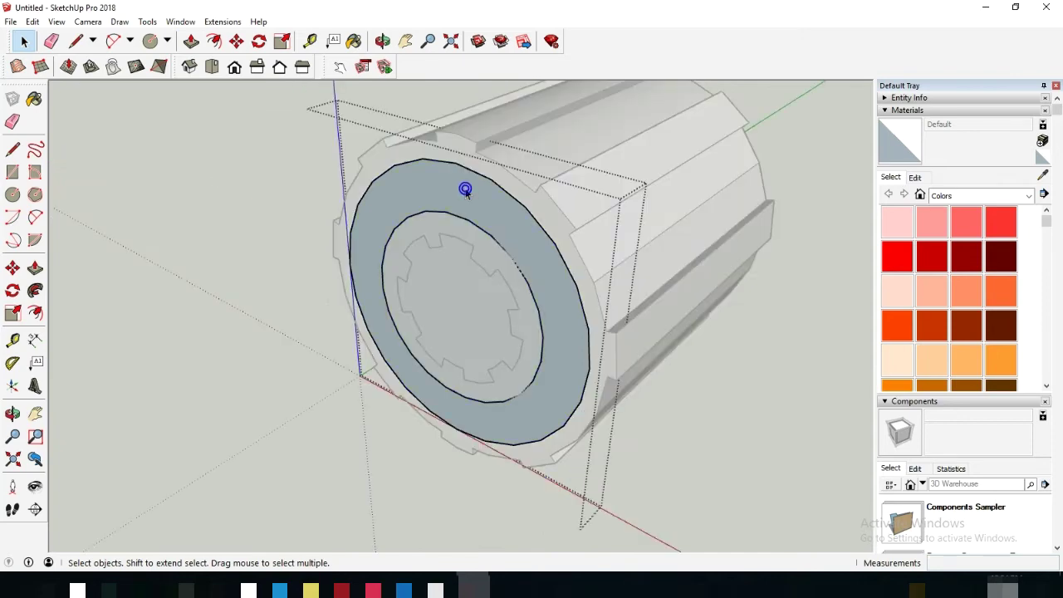
Push/Pull the inner ring face out 100 mm into a collar, then close its group
left_click(191, 40)
left_click(458, 201)
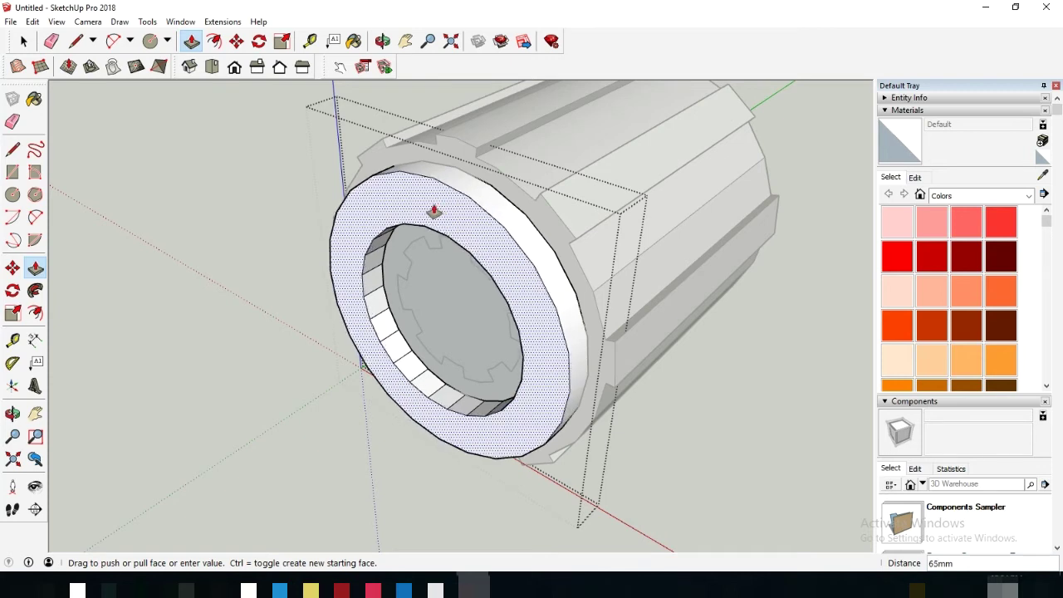
left_click(433, 211)
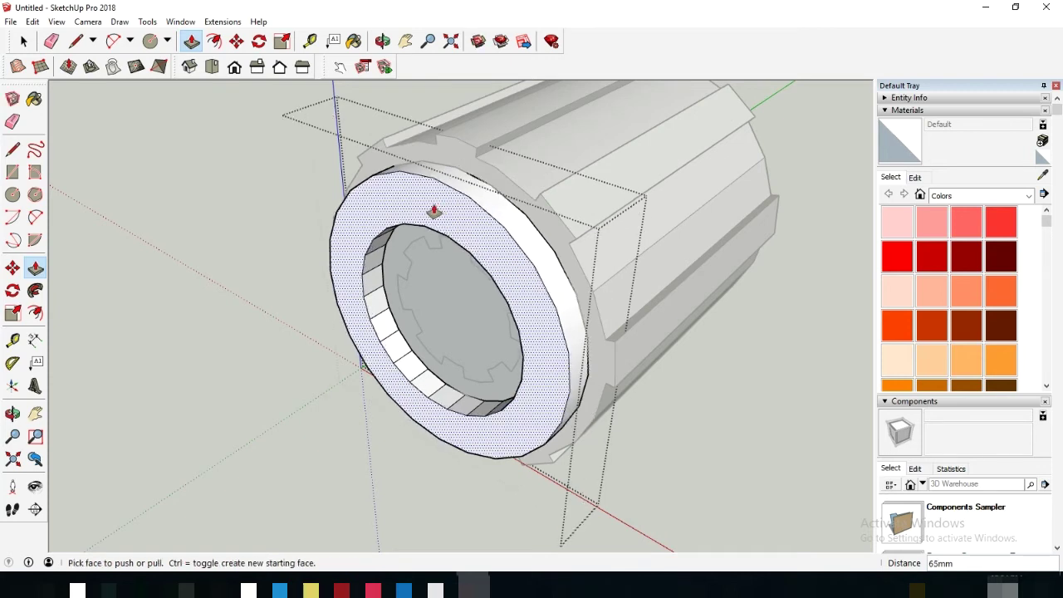
type("100")
key("Return")
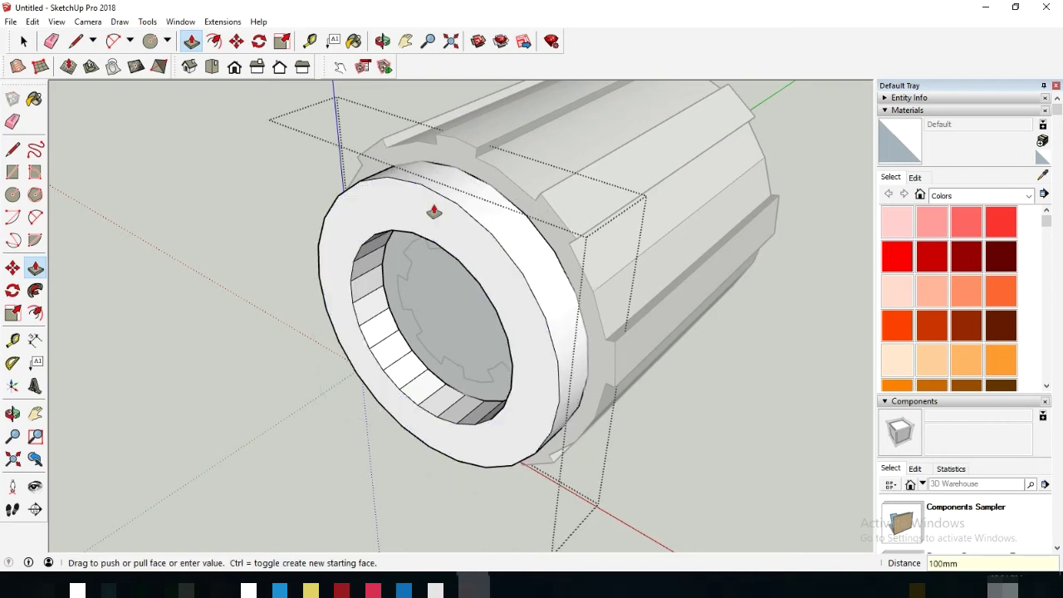
left_click(23, 42)
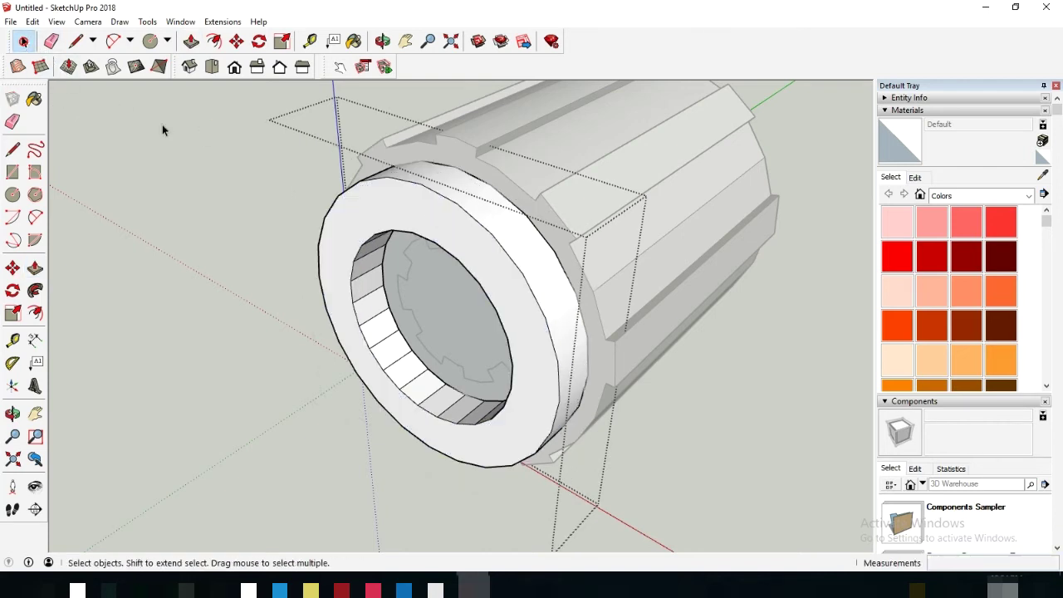
left_click(162, 125)
double_click(401, 256)
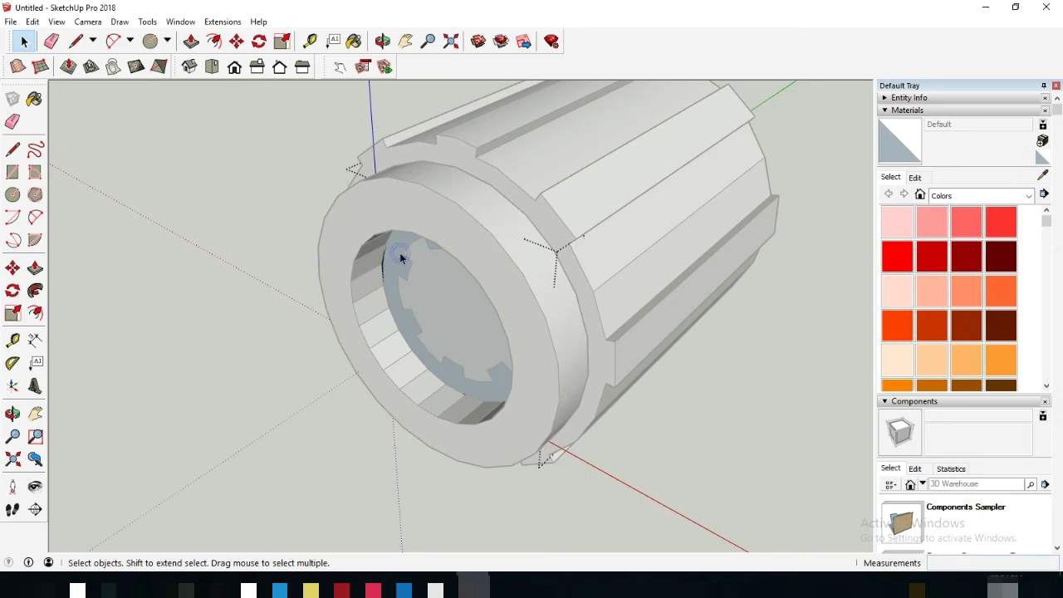
Push/Pull the toothed hub faces out 100 mm to form a splined bore, then close the group
left_click(191, 41)
left_click(399, 268)
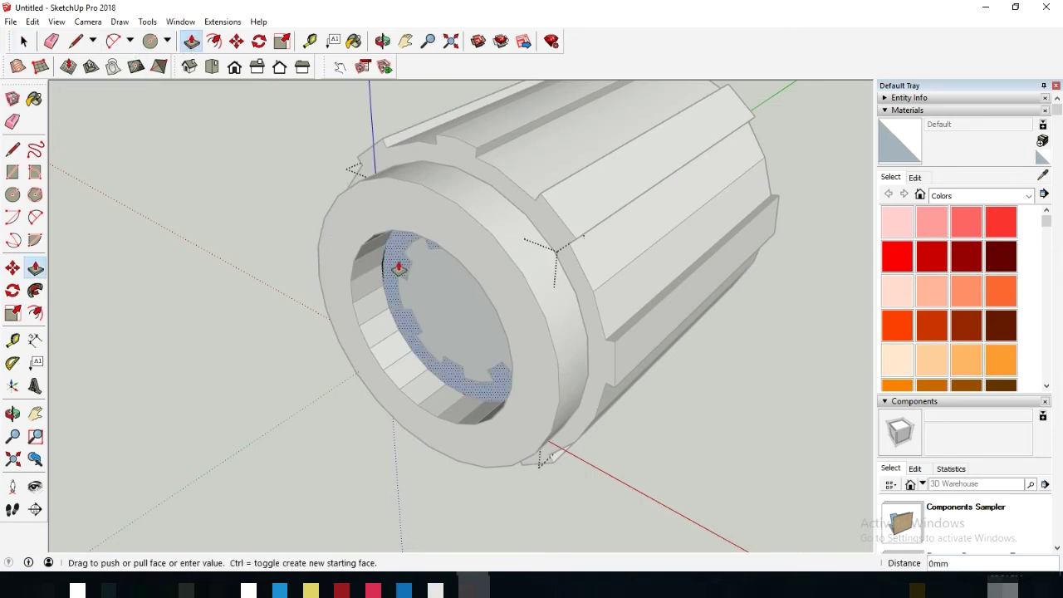
left_click_drag(398, 268, 332, 320)
left_click(327, 326)
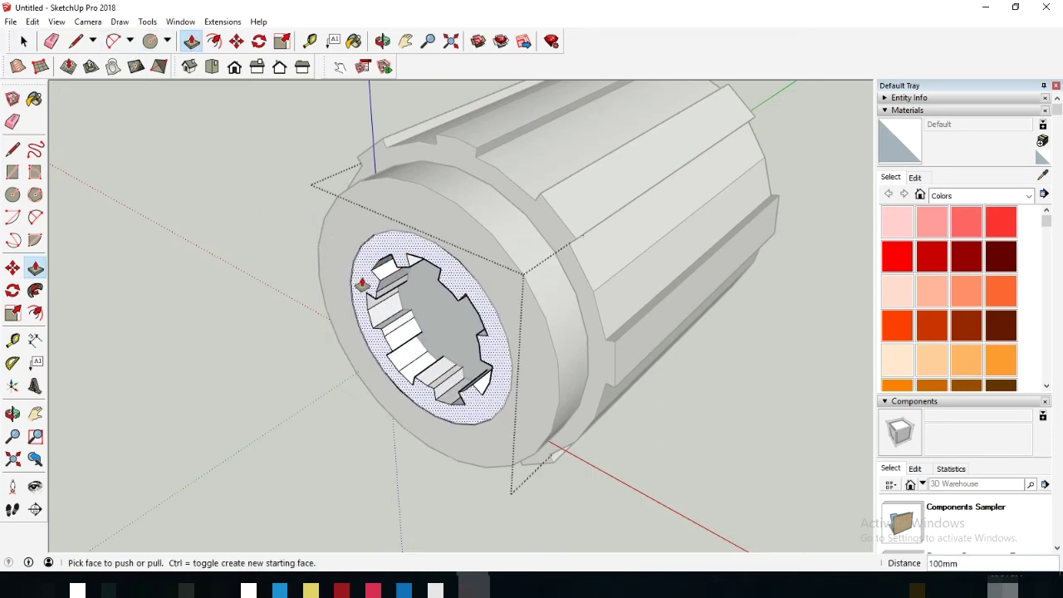
left_click(362, 284)
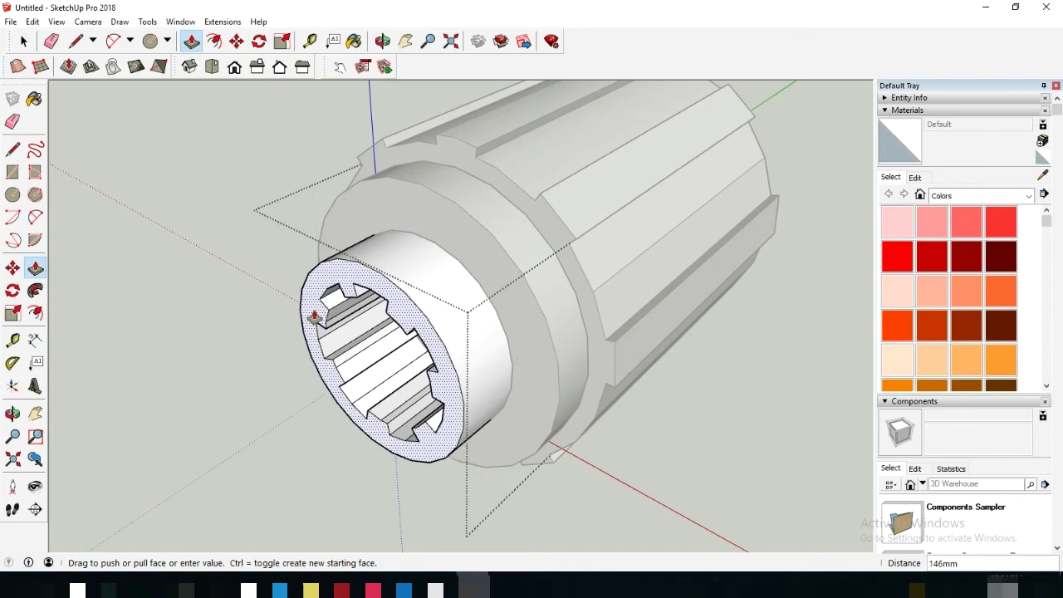
type("100")
key("Return")
left_click(314, 317)
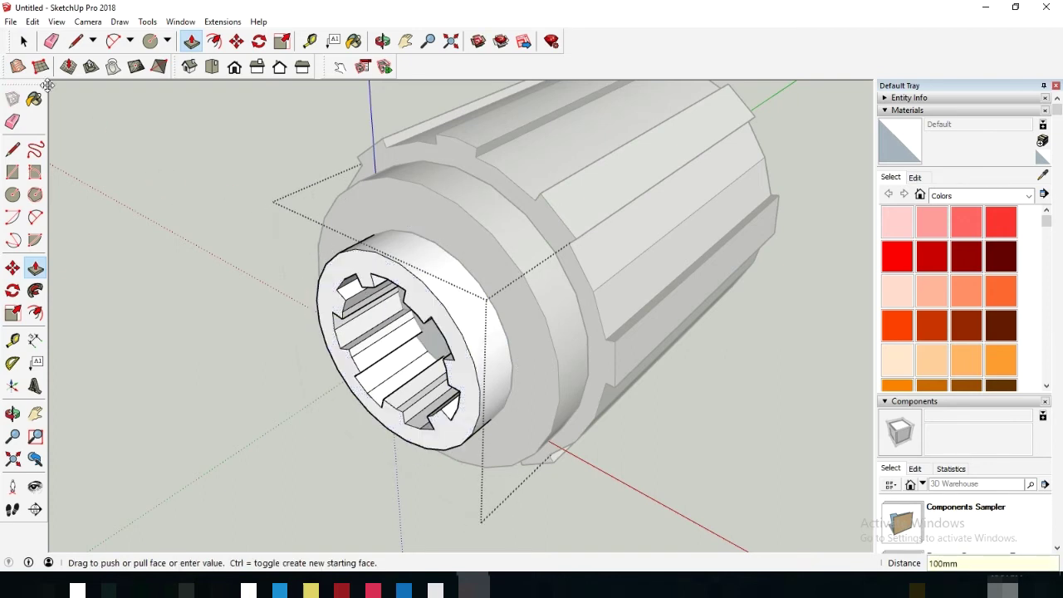
left_click(23, 41)
left_click(189, 132)
double_click(450, 160)
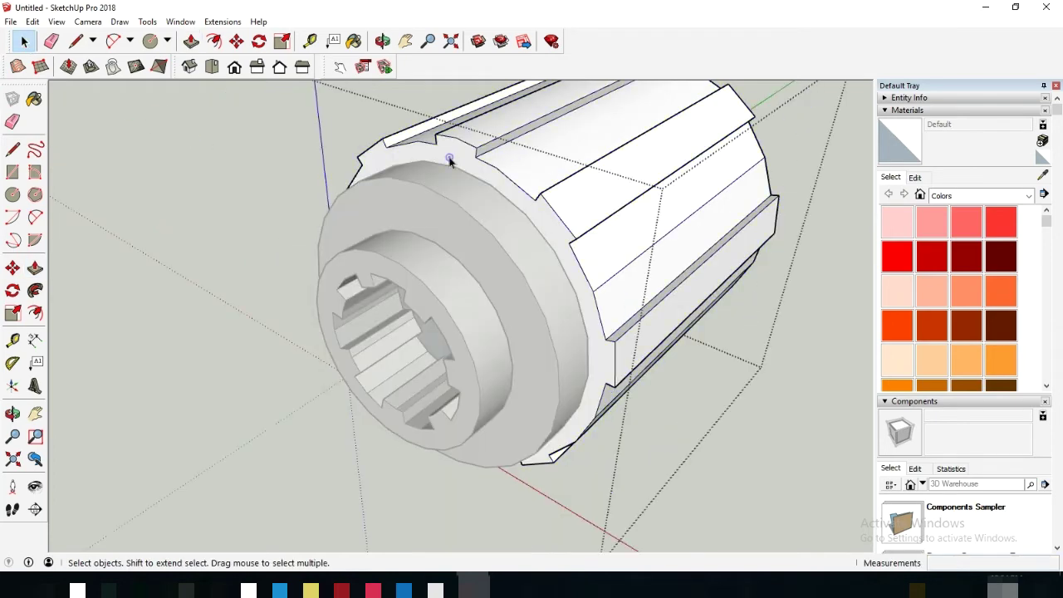
Push the gear's end face 261 mm inward to hollow the cylinder, then close the part
left_click(191, 41)
left_click(496, 171)
mouse_move(496, 171)
middle_mouse_down()
mouse_move(582, 428)
mouse_move(532, 397)
middle_mouse_up()
left_click(581, 427)
scroll(582, 428, "down", 3)
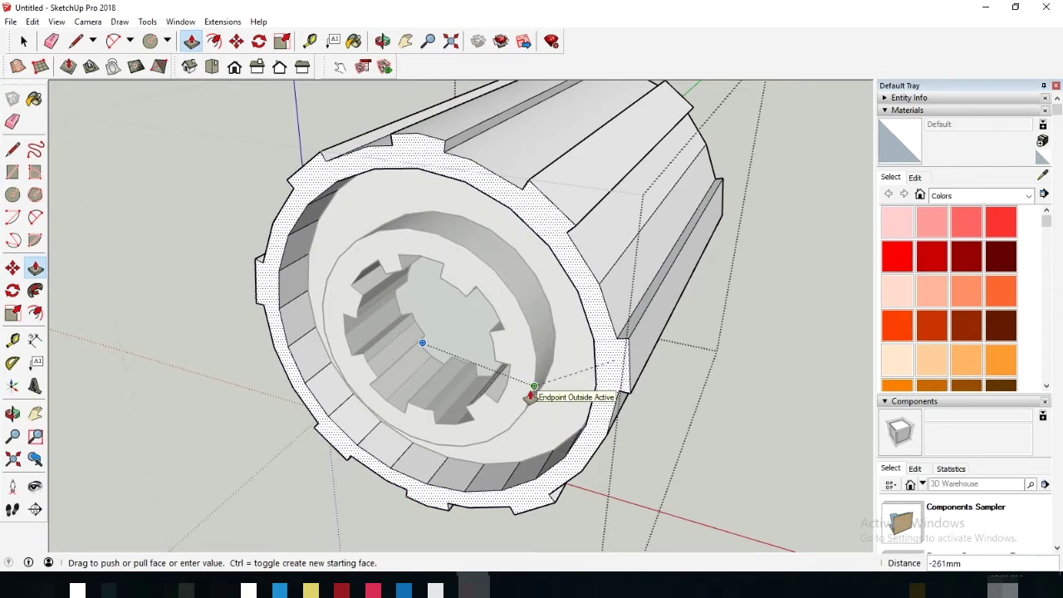
left_click(522, 341)
middle_click_drag(521, 341, 255, 166)
left_click(23, 41)
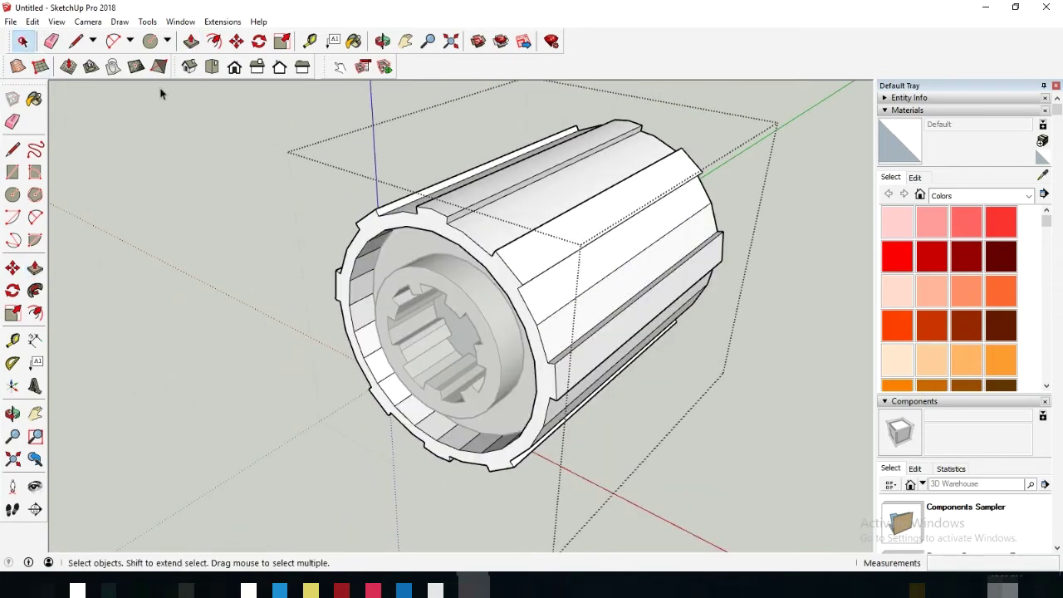
left_click(162, 94)
Erase the leftover notched inner face so the tube is open through
mouse_move(698, 237)
middle_mouse_down()
mouse_move(562, 227)
mouse_move(280, 266)
mouse_move(622, 285)
mouse_move(520, 341)
mouse_move(590, 358)
mouse_move(623, 403)
middle_mouse_up()
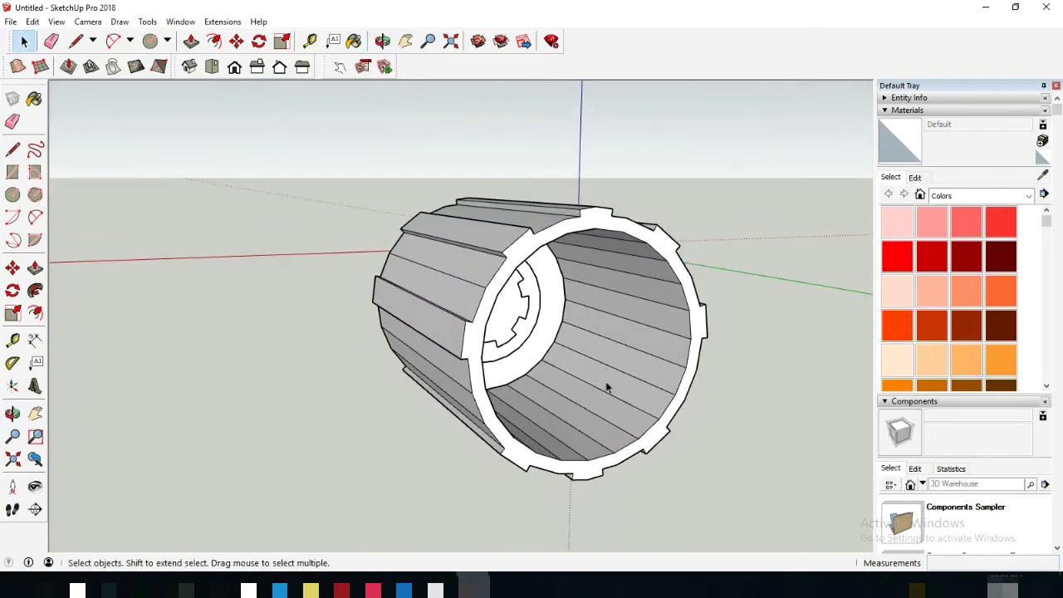
scroll(540, 349, "up", 2)
left_click(501, 307)
right_click(501, 307)
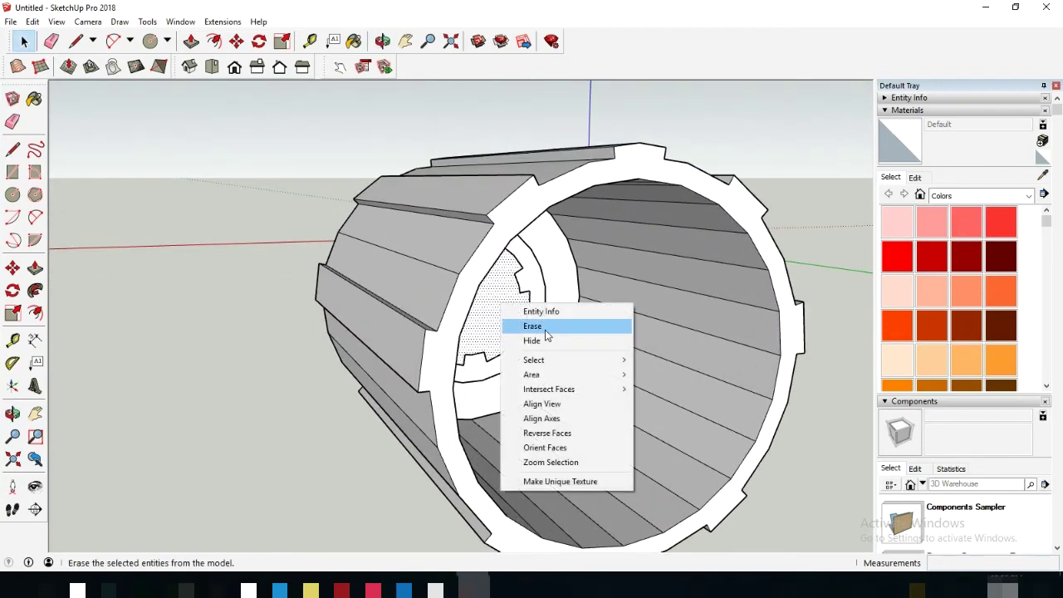
left_click(545, 330)
middle_click_drag(233, 288, 388, 339)
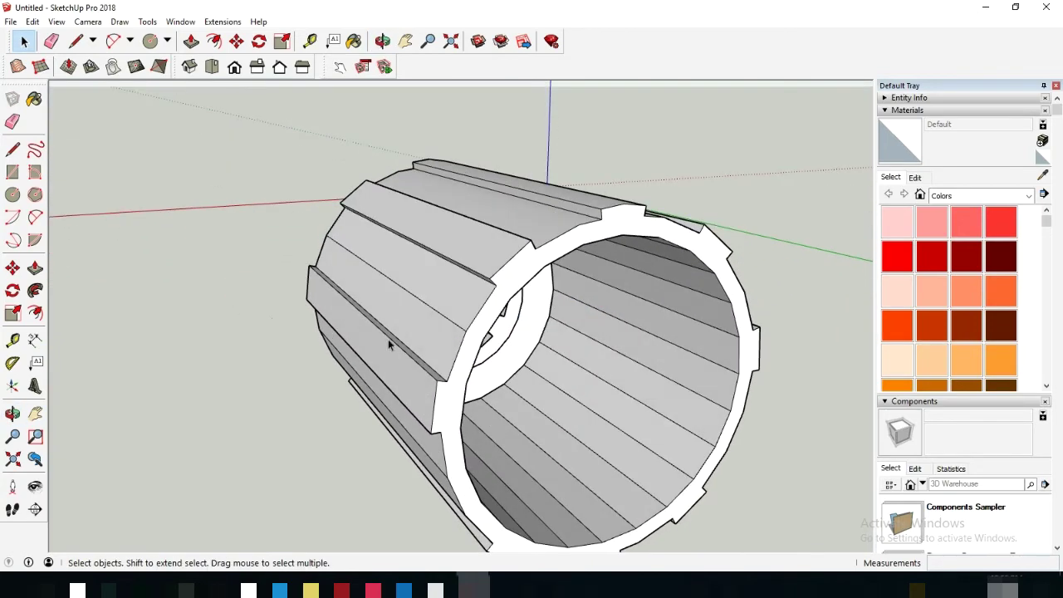
left_click(191, 40)
key("space")
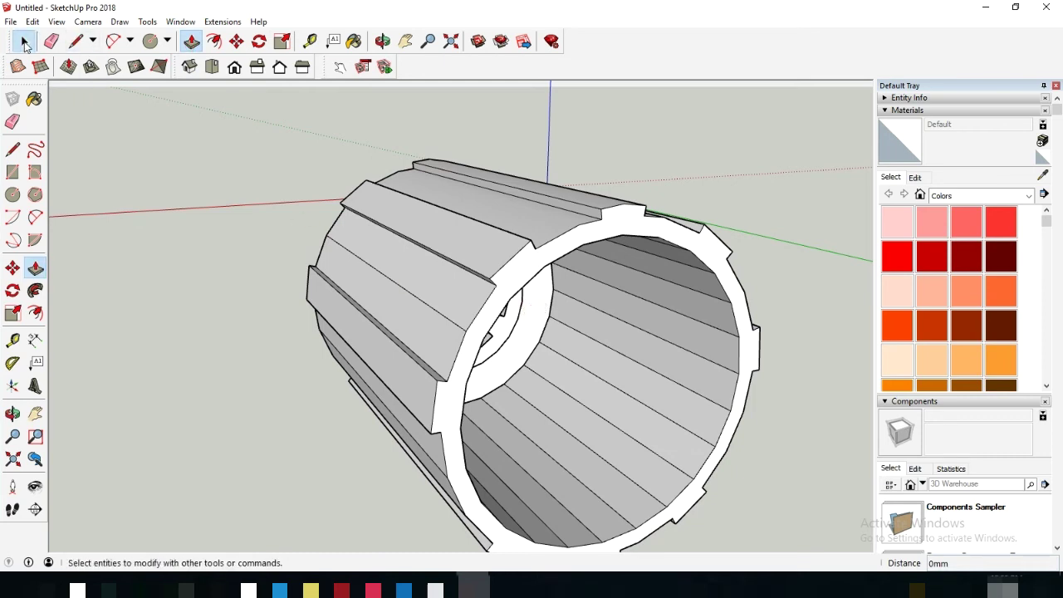
Pull the inner ring's end face 700 mm along the inside of the tube
middle_click_drag(532, 315, 439, 192)
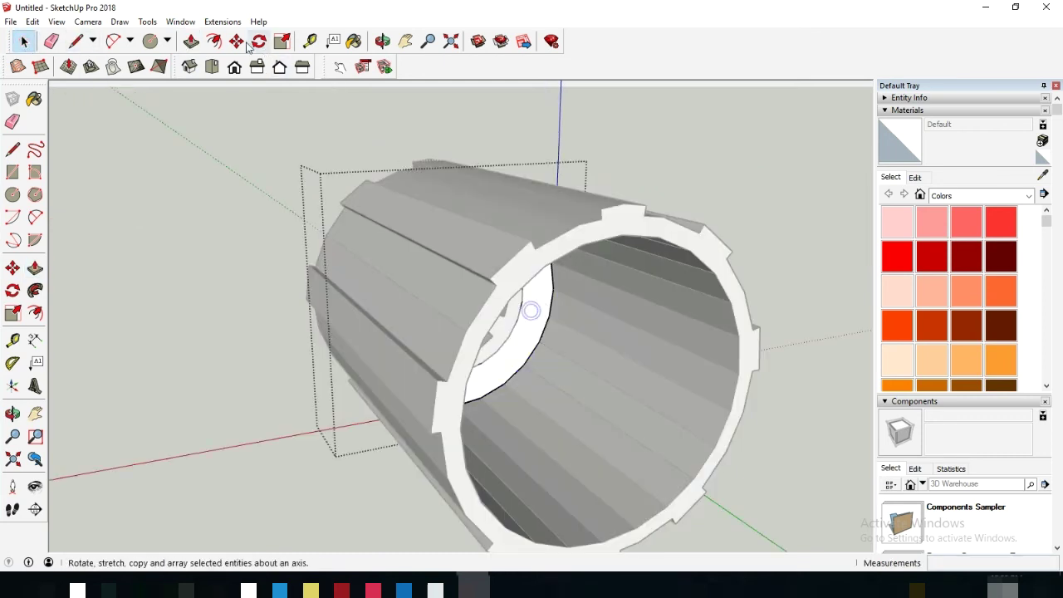
key("p")
left_click(541, 308)
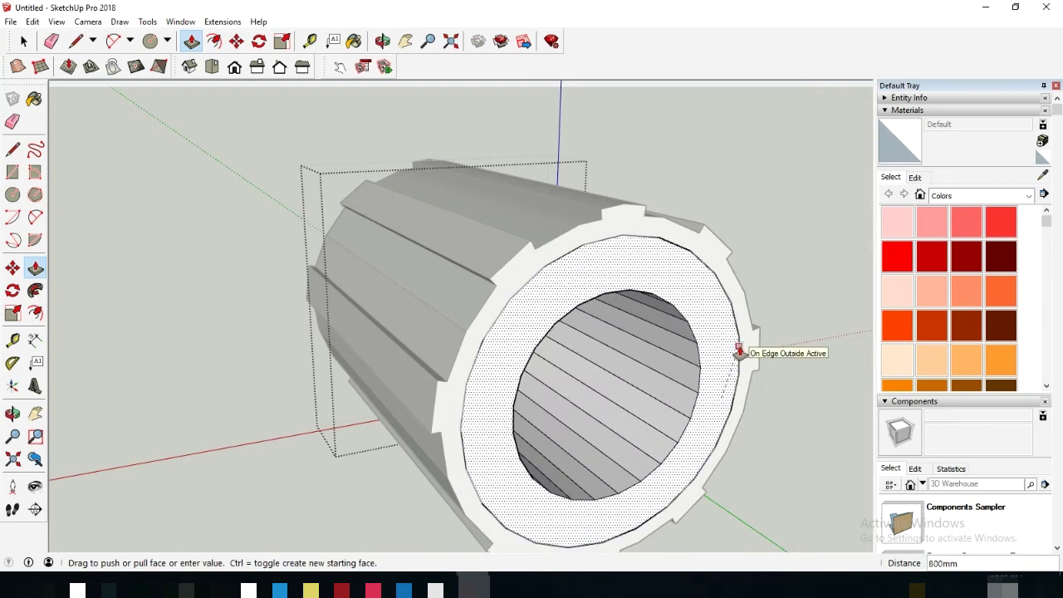
left_click(712, 349)
type("700")
key("Return")
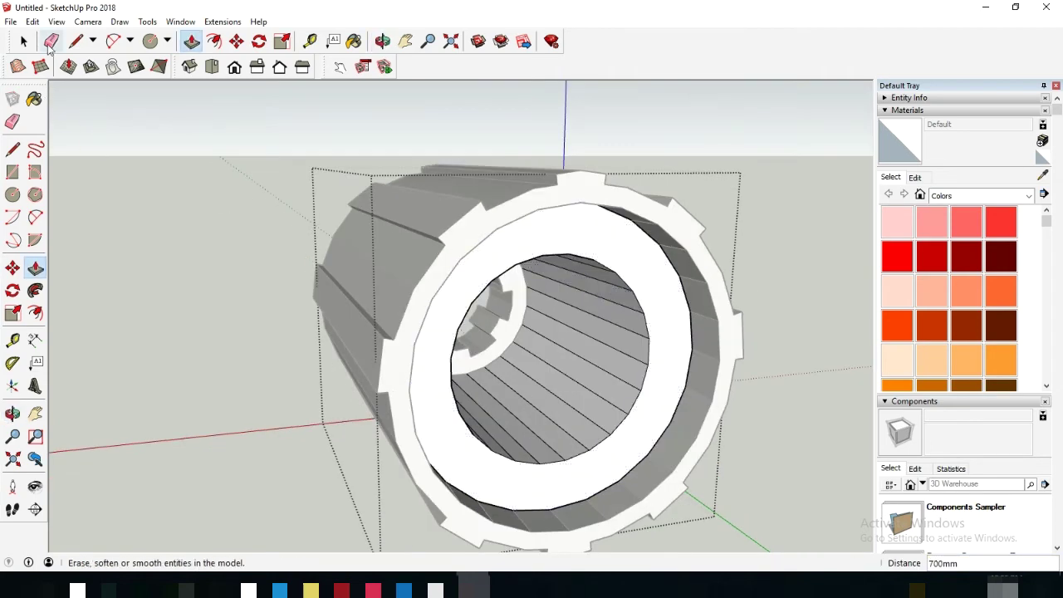
left_click(23, 41)
Pull the toothed hub's end face 800 mm along the tube
middle_click_drag(107, 109, 408, 277)
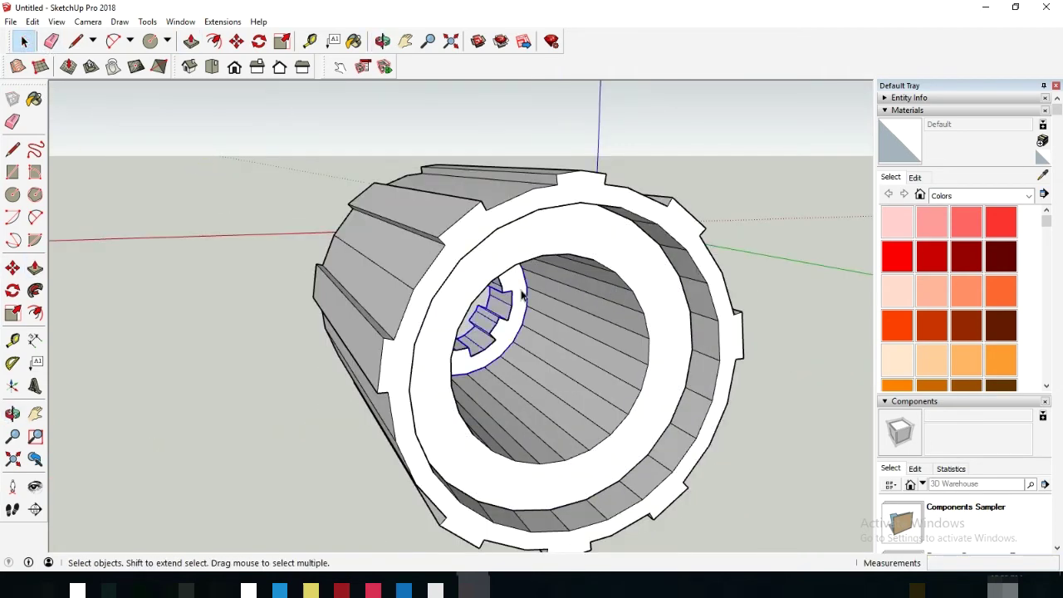
left_click(191, 41)
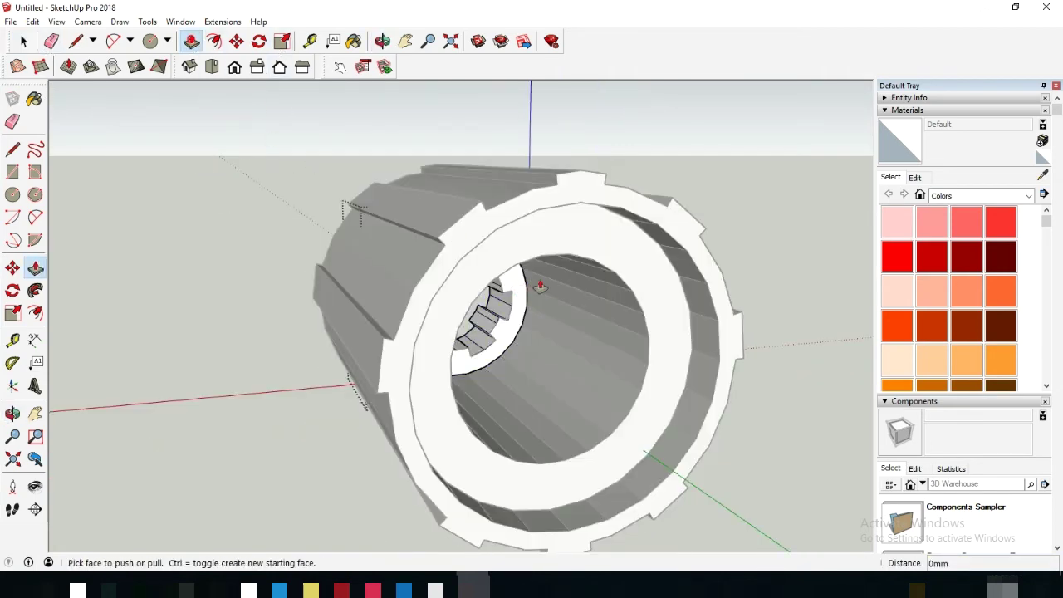
left_click(540, 286)
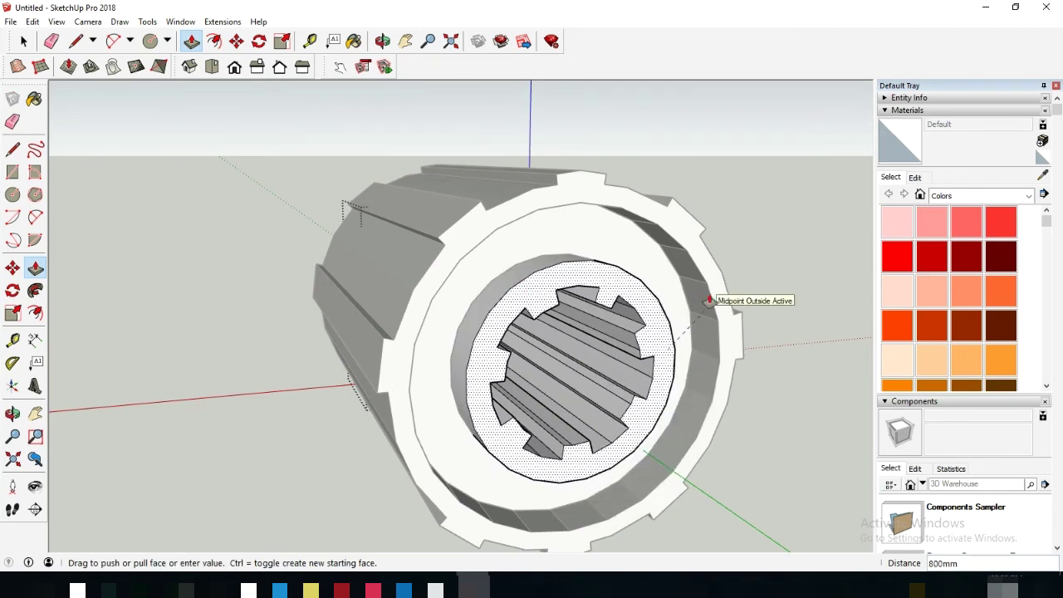
left_click(709, 301)
mouse_move(729, 320)
middle_mouse_down()
mouse_move(432, 371)
mouse_move(92, 180)
middle_mouse_up()
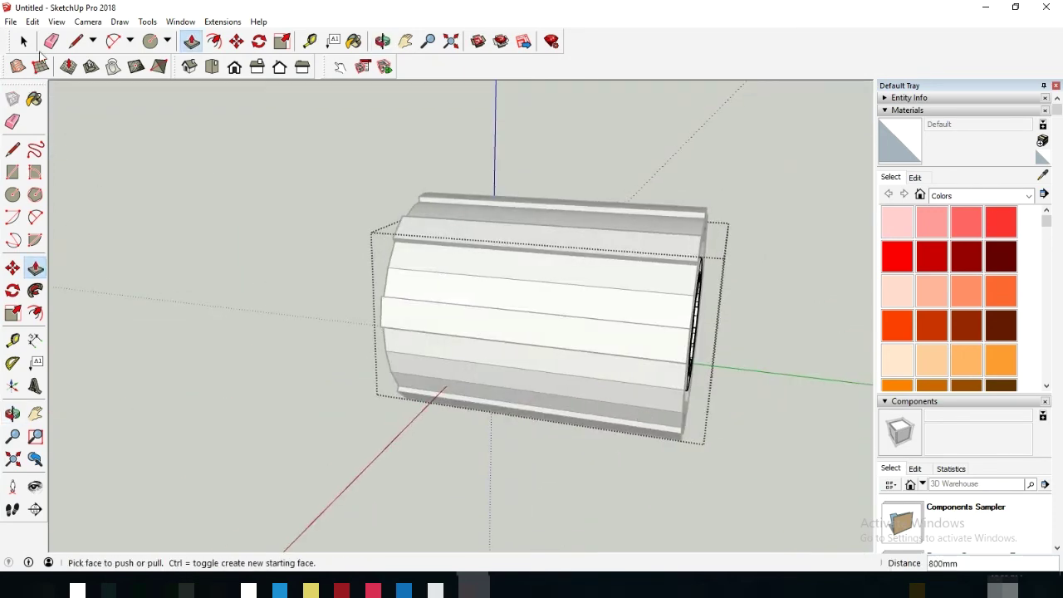
left_click(23, 40)
middle_click_drag(177, 187, 299, 217)
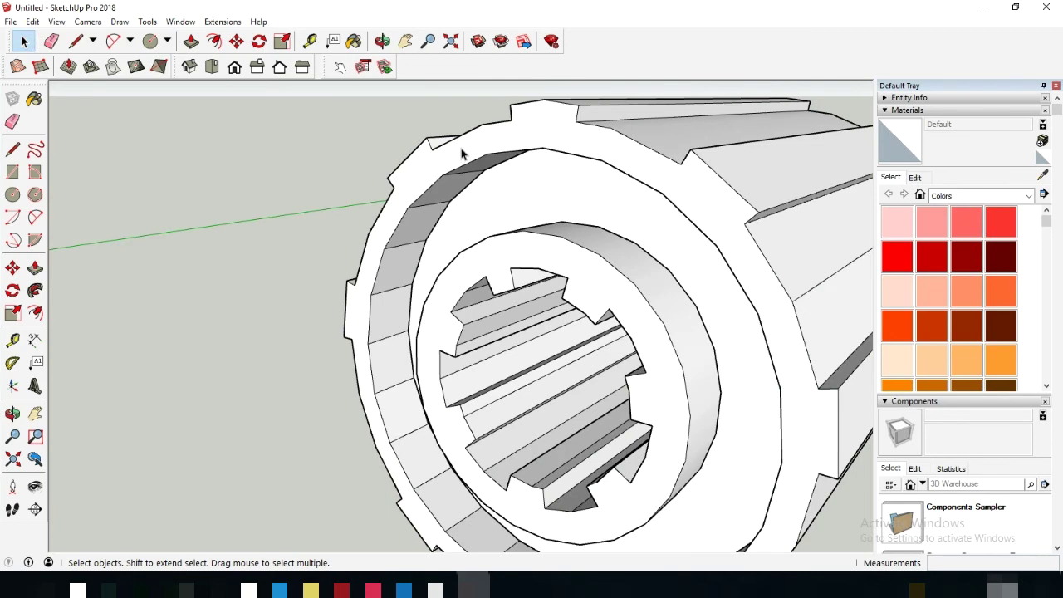
Select all of the outer toothed rim's geometry and soften/smooth its edges
double_click(463, 155)
triple_click(461, 151)
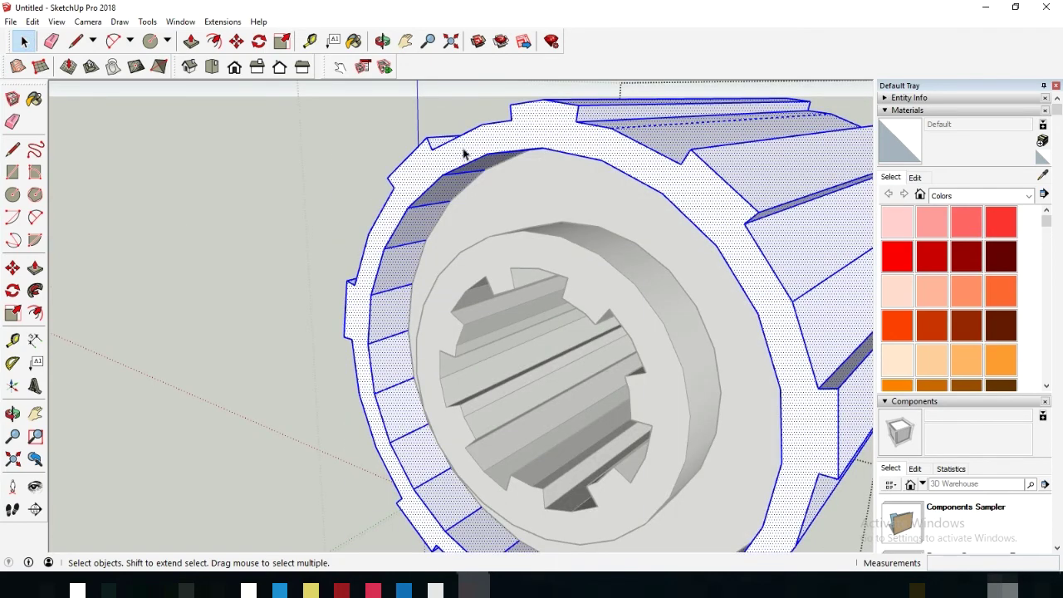
right_click(463, 154)
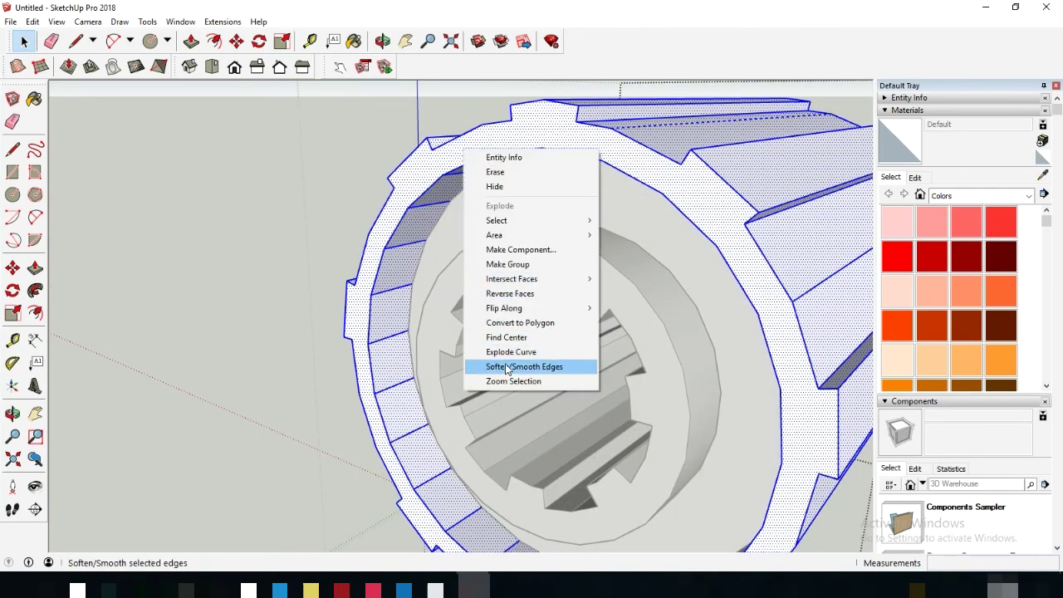
left_click(505, 367)
left_click(152, 186)
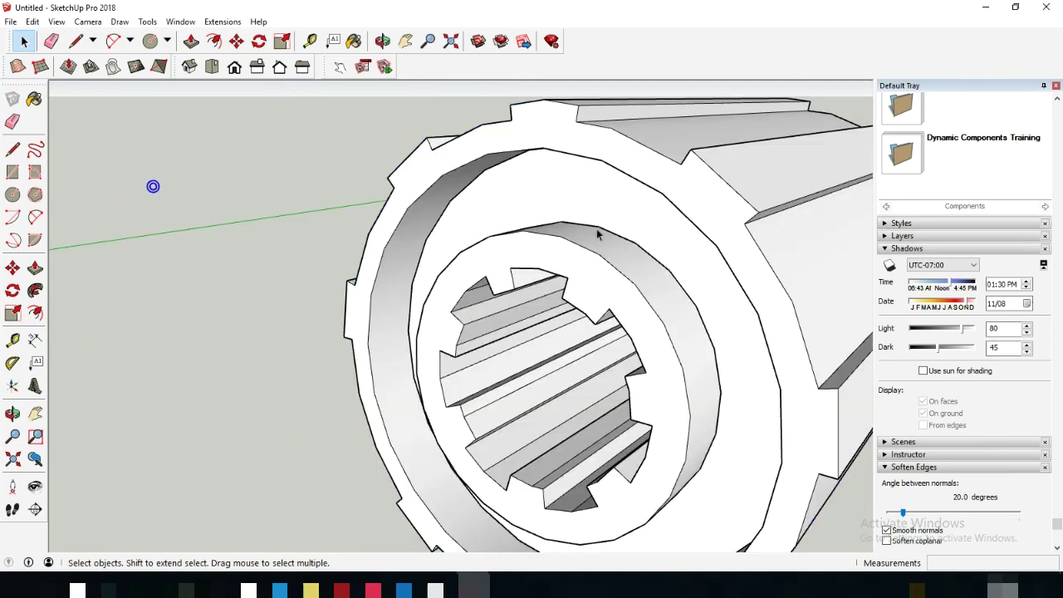
Soften and smooth the edges of the inner ring
left_click(590, 198)
right_click(589, 197)
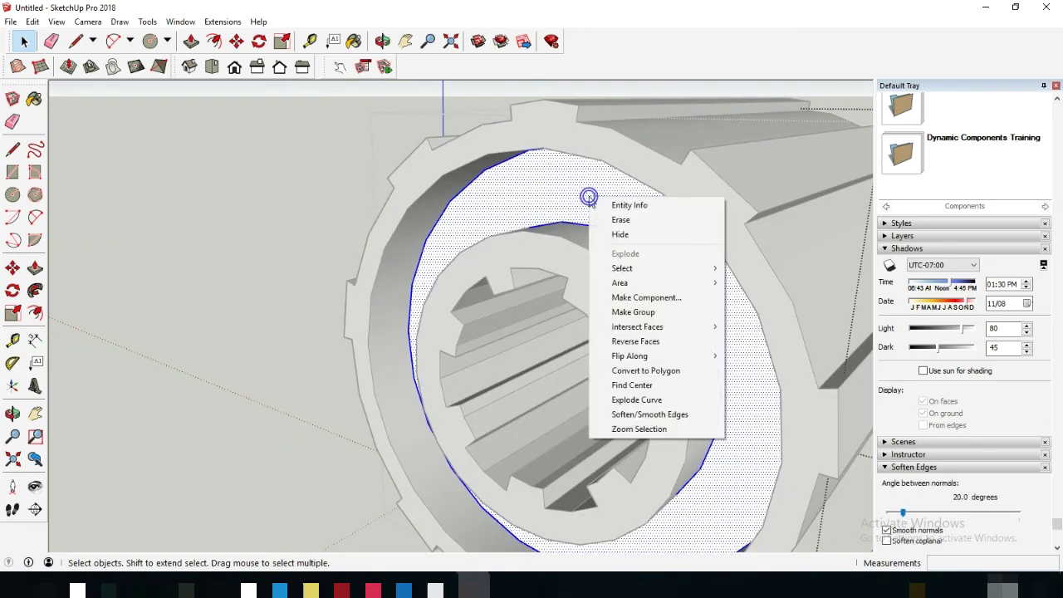
left_click(663, 415)
left_click(213, 207)
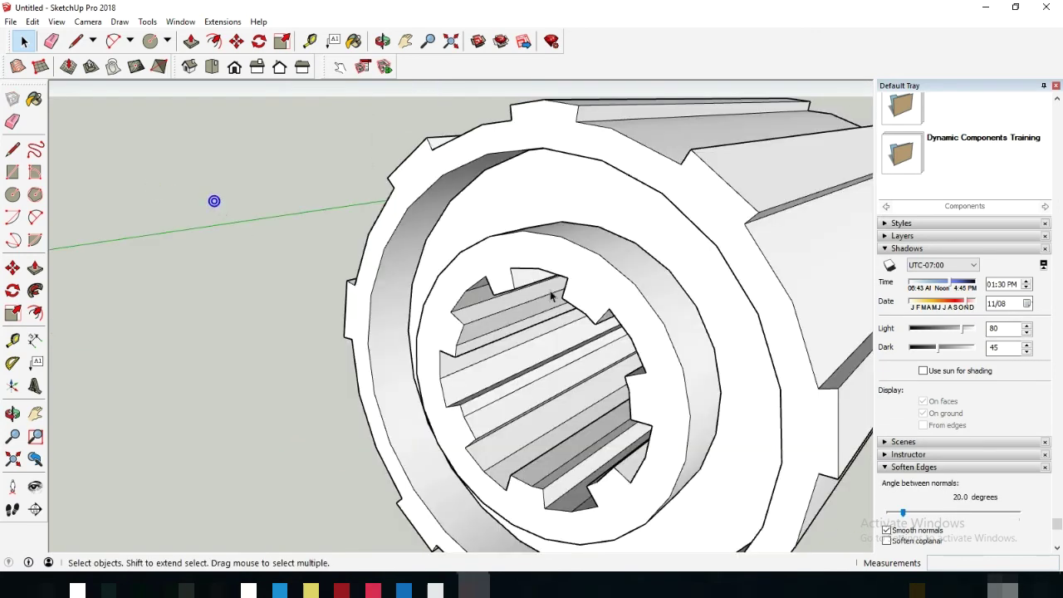
Soften and smooth the edges of the toothed hub
left_click(605, 289)
right_click(605, 289)
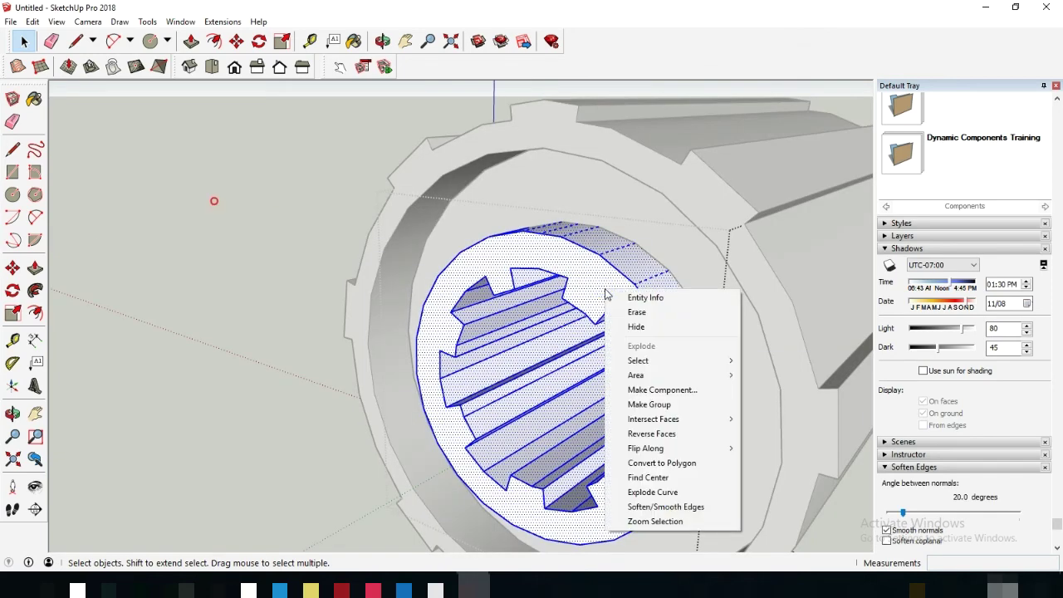
left_click(680, 507)
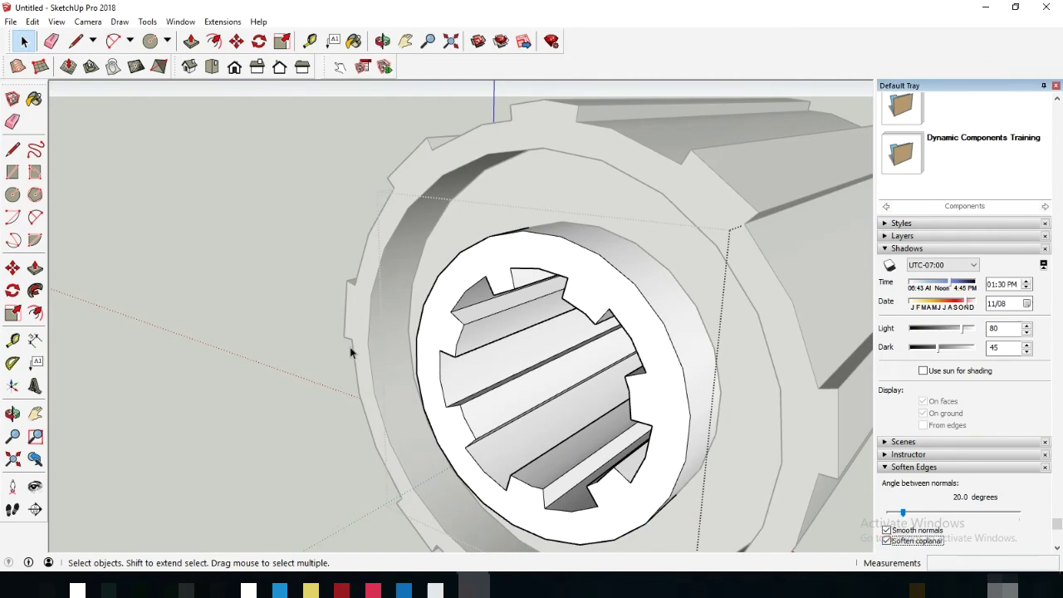
scroll(190, 273, "down", 3)
mouse_move(201, 261)
middle_mouse_down()
mouse_move(469, 343)
mouse_move(199, 261)
middle_mouse_up()
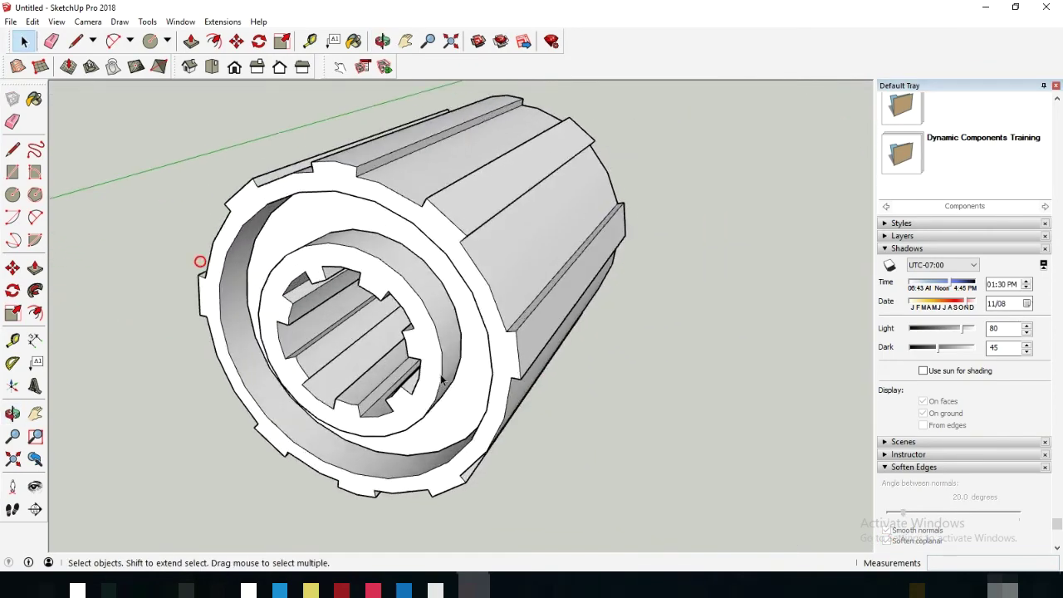
Orbit around the finished gear from several angles, then bring up the Face Style choices
key("o")
mouse_move(527, 304)
left_mouse_down()
mouse_move(631, 299)
mouse_move(613, 274)
mouse_move(671, 287)
mouse_move(688, 329)
mouse_move(401, 302)
mouse_move(299, 273)
mouse_move(294, 245)
mouse_move(368, 311)
left_mouse_up()
key("space")
mouse_move(368, 311)
middle_mouse_down()
mouse_move(628, 324)
mouse_move(560, 340)
mouse_move(596, 397)
middle_mouse_up()
key("o")
left_click_drag(596, 397, 482, 381)
key("space")
mouse_move(483, 382)
middle_mouse_down()
mouse_move(356, 394)
mouse_move(203, 354)
mouse_move(766, 393)
mouse_move(759, 368)
mouse_move(178, 99)
middle_mouse_up()
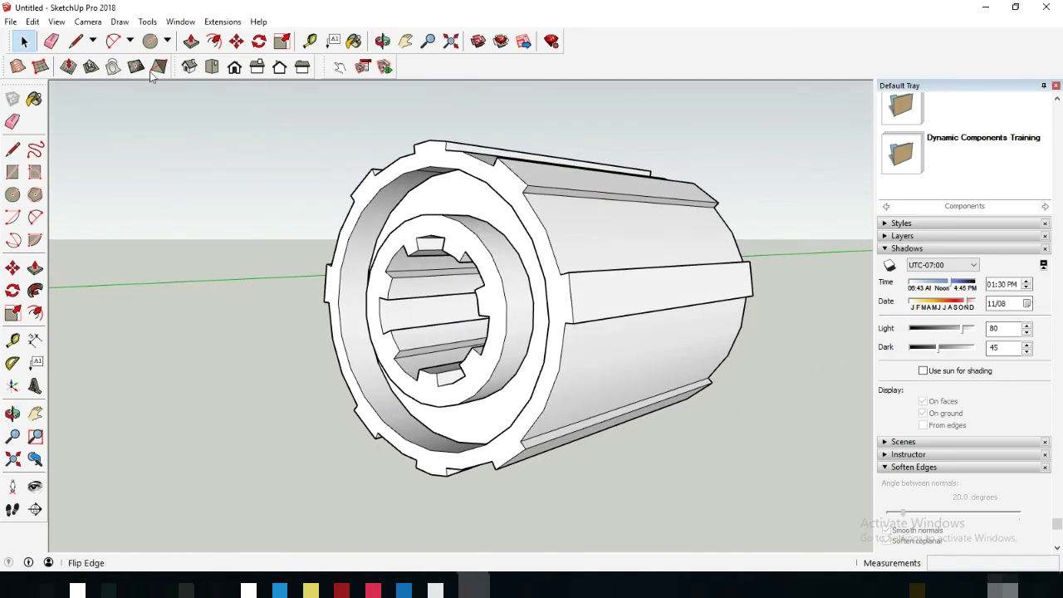
left_click(56, 22)
mouse_move(84, 212)
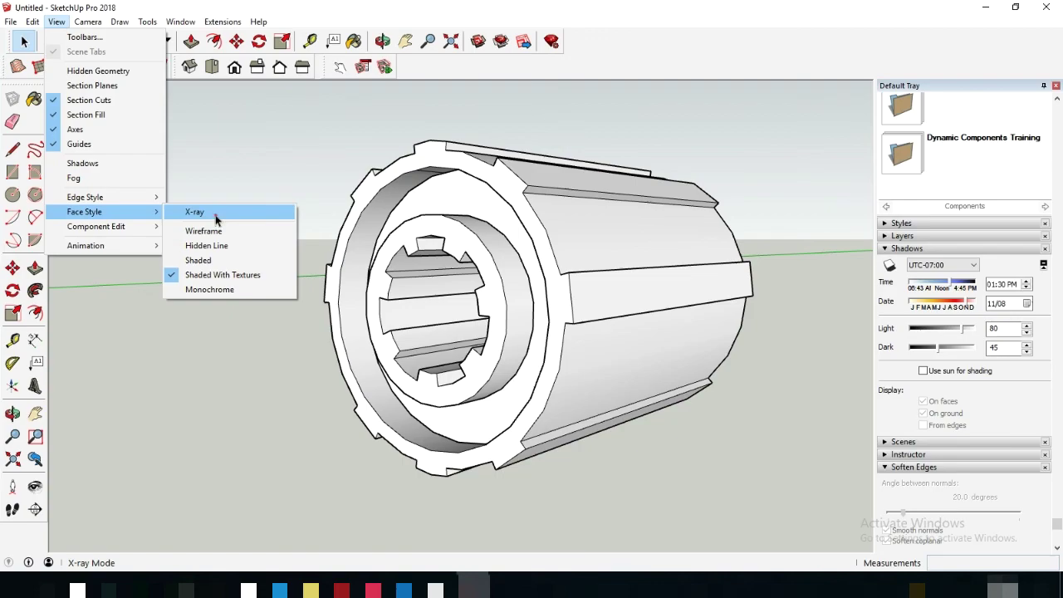
Switch the gear to X-ray face style to inspect the inner ring and hub bore, then restore solid shading
left_click(216, 214)
mouse_move(216, 216)
middle_mouse_down()
mouse_move(434, 261)
mouse_move(441, 224)
mouse_move(746, 287)
mouse_move(667, 269)
mouse_move(565, 334)
mouse_move(463, 344)
mouse_move(747, 301)
mouse_move(368, 261)
mouse_move(570, 280)
mouse_move(673, 305)
mouse_move(600, 316)
mouse_move(637, 311)
middle_mouse_up()
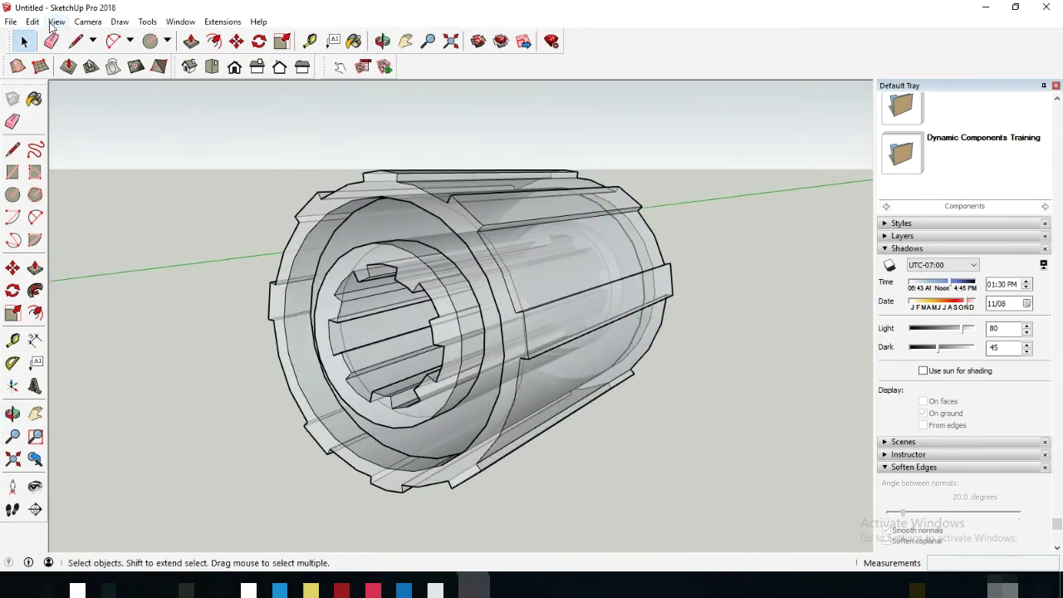
left_click(56, 22)
left_click(193, 212)
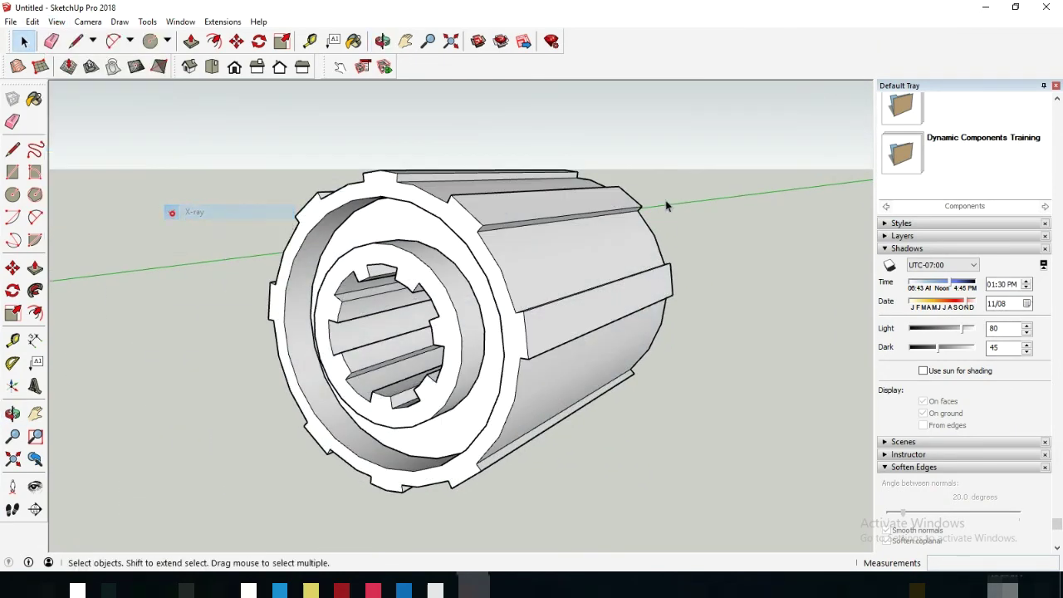
middle_click_drag(727, 191, 717, 244)
scroll(759, 280, "down", 3)
scroll(581, 361, "up", 3)
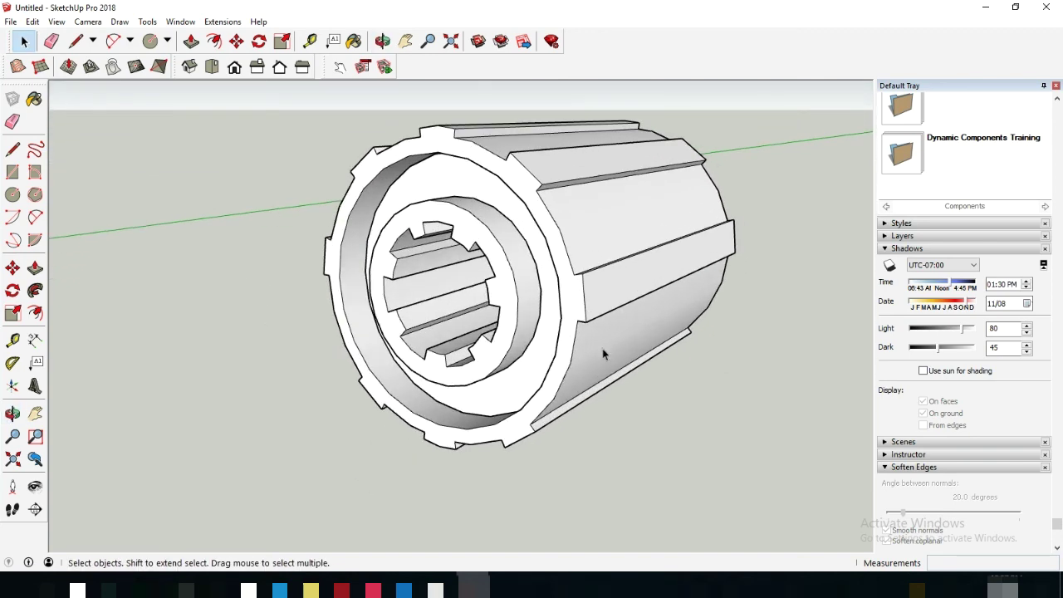
scroll(733, 131, "up", 2)
scroll(731, 125, "down", 2)
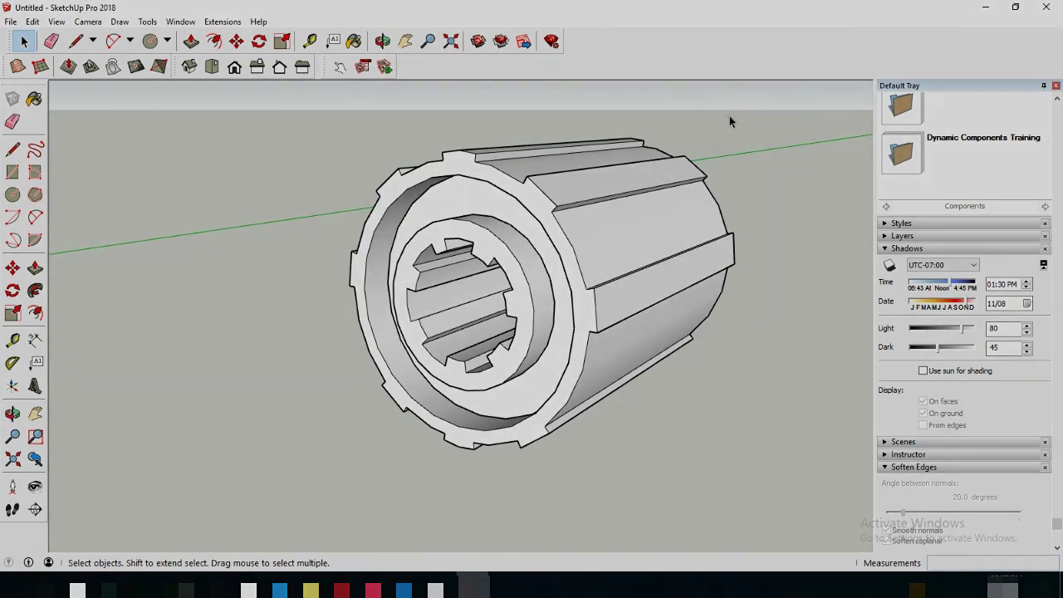